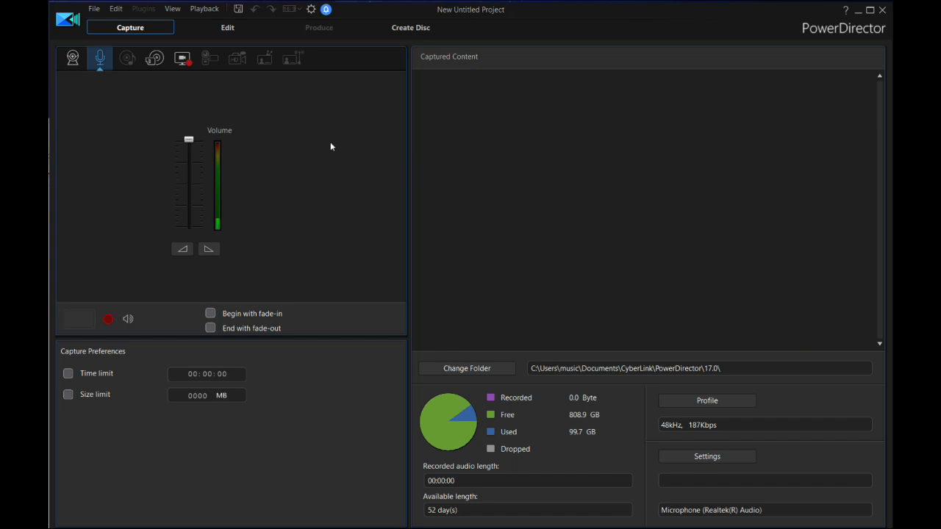
Switch to the editing workspace and import the Breakthrough video editing video from the 8 Eighth video folder into the media library.
left_click(229, 30)
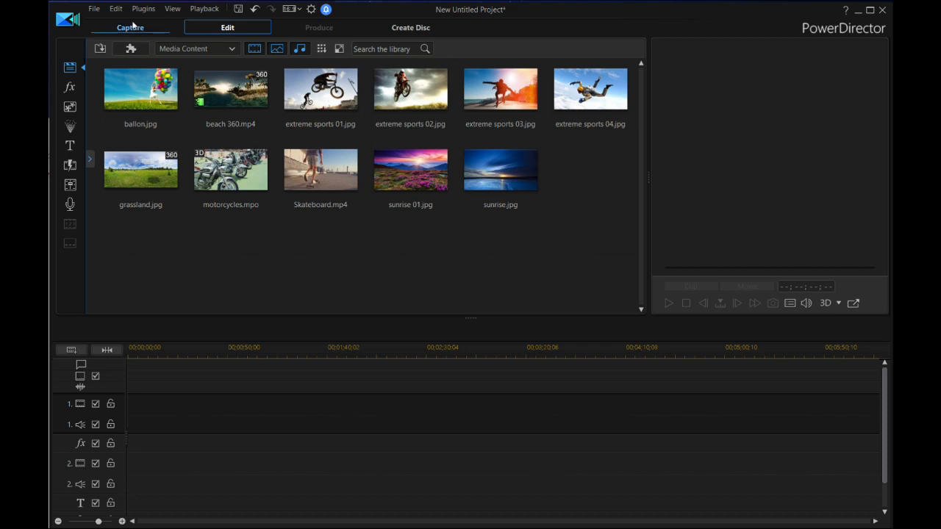
left_click(94, 10)
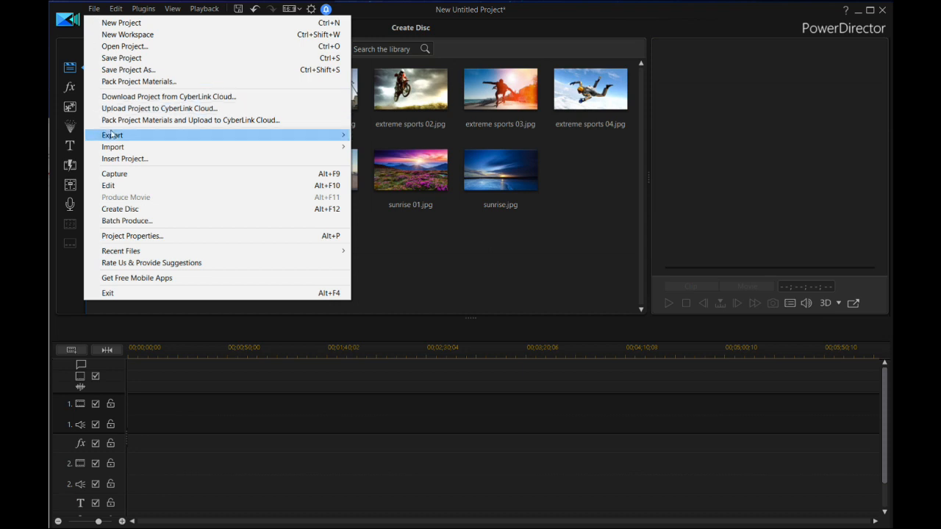
mouse_move(119, 148)
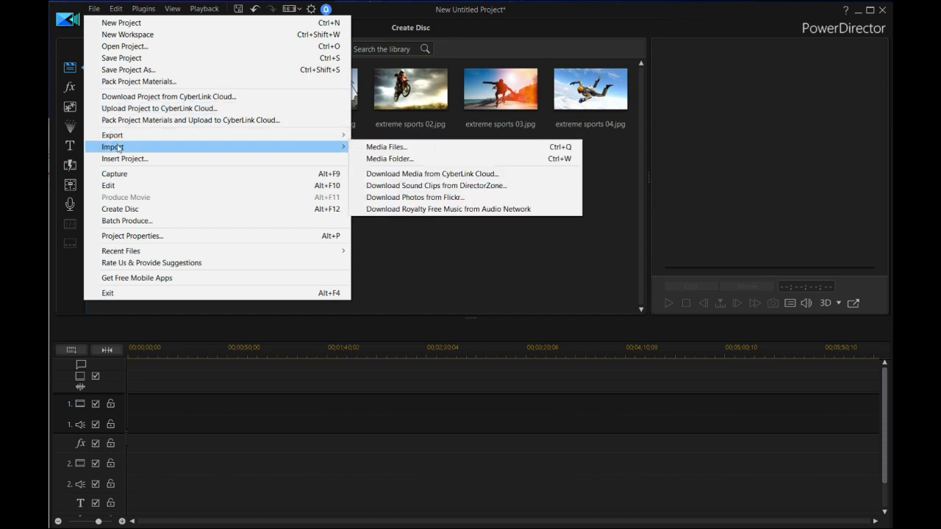
mouse_move(324, 140)
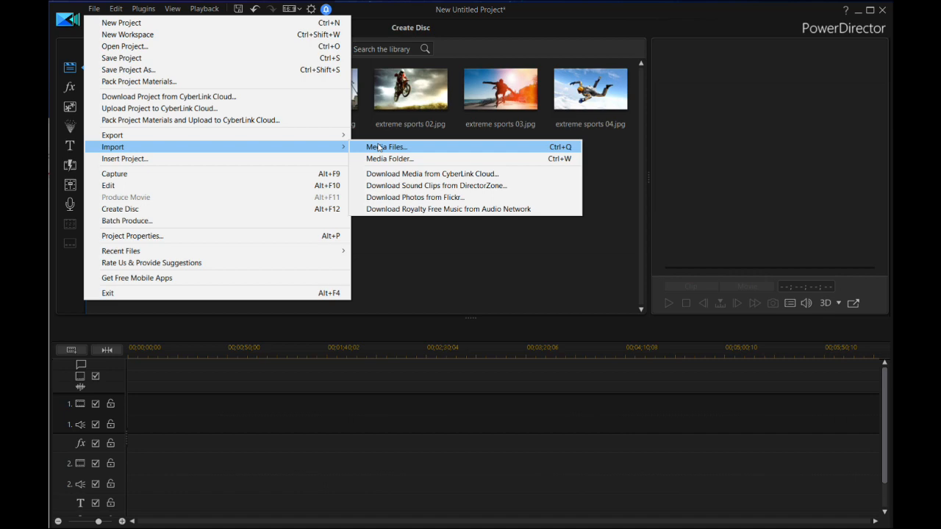
left_click(379, 147)
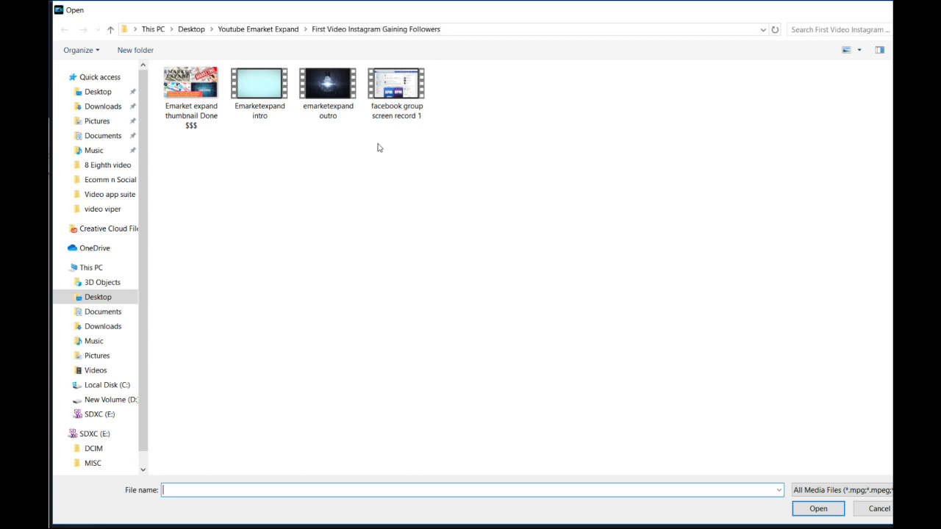
left_click(122, 91)
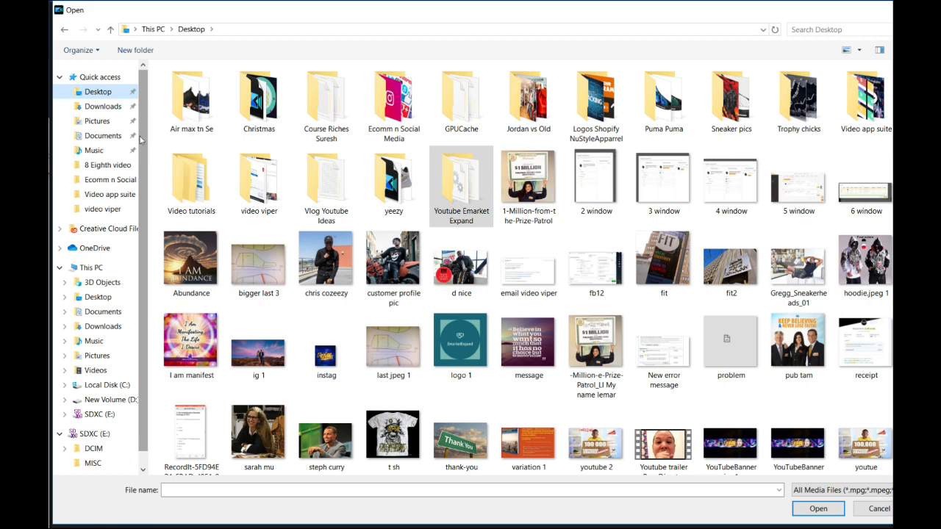
left_click(120, 172)
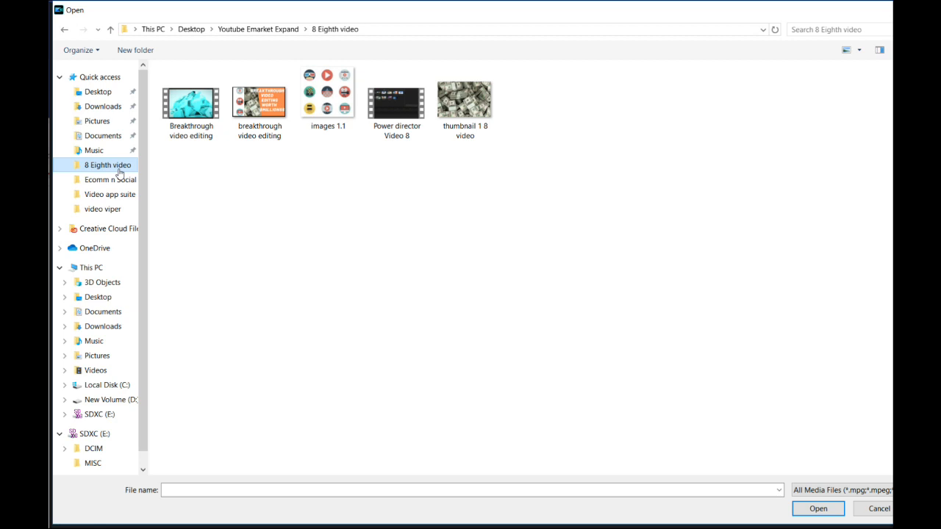
left_click(197, 111)
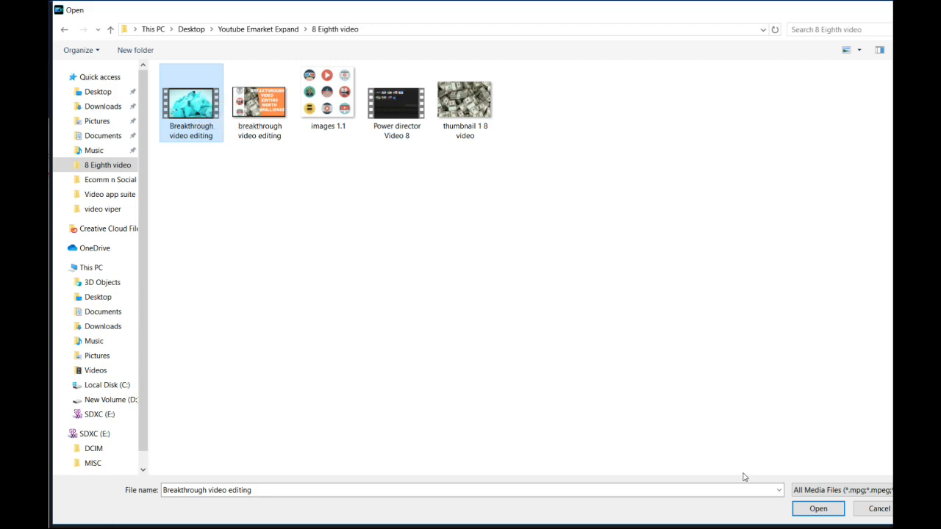
left_click(805, 508)
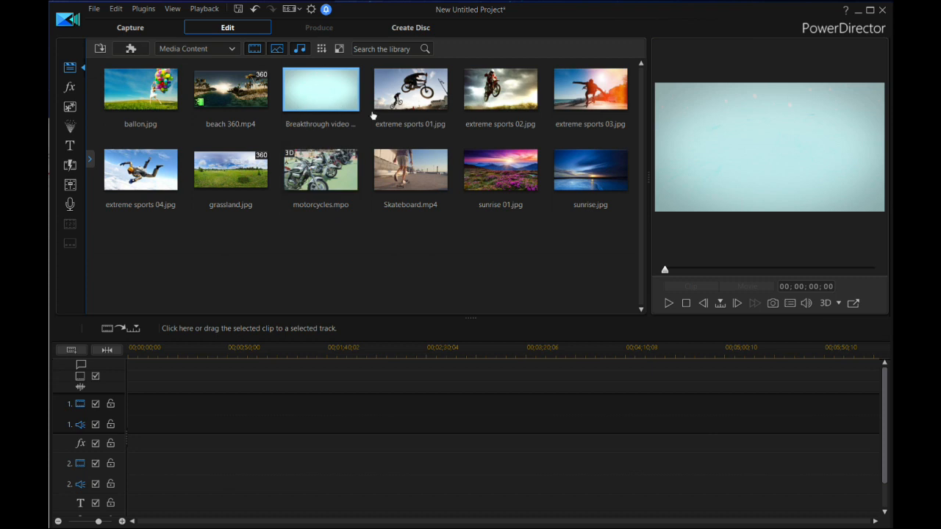
Place the Breakthrough video editing clip at the start of video track 1 and deselect it.
left_click(317, 93)
mouse_move(317, 93)
left_mouse_down()
mouse_move(185, 321)
mouse_move(164, 401)
mouse_move(128, 406)
left_mouse_up()
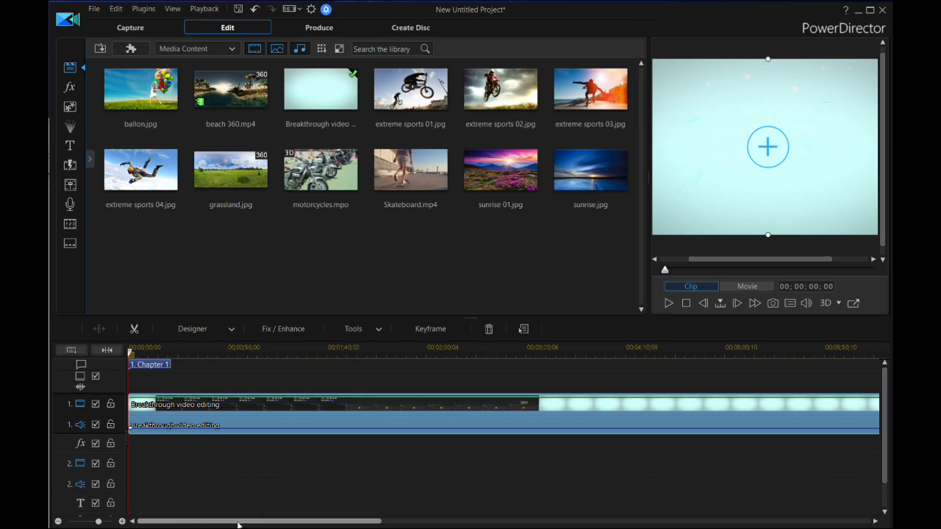
mouse_move(238, 525)
left_mouse_down()
mouse_move(577, 524)
mouse_move(114, 446)
left_mouse_up()
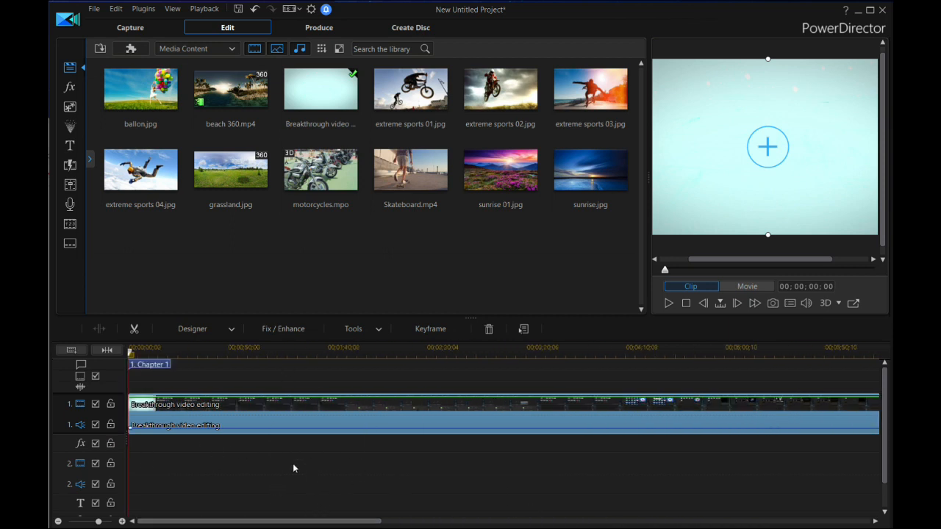
left_click(333, 455)
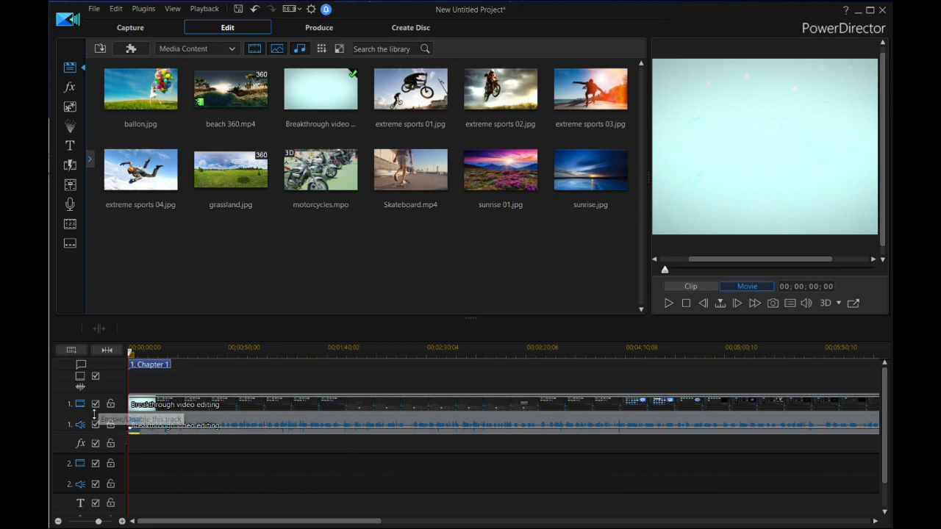
Disable and re-enable video track 1, and preview the opening seconds of the movie before stopping playback.
left_click(96, 404)
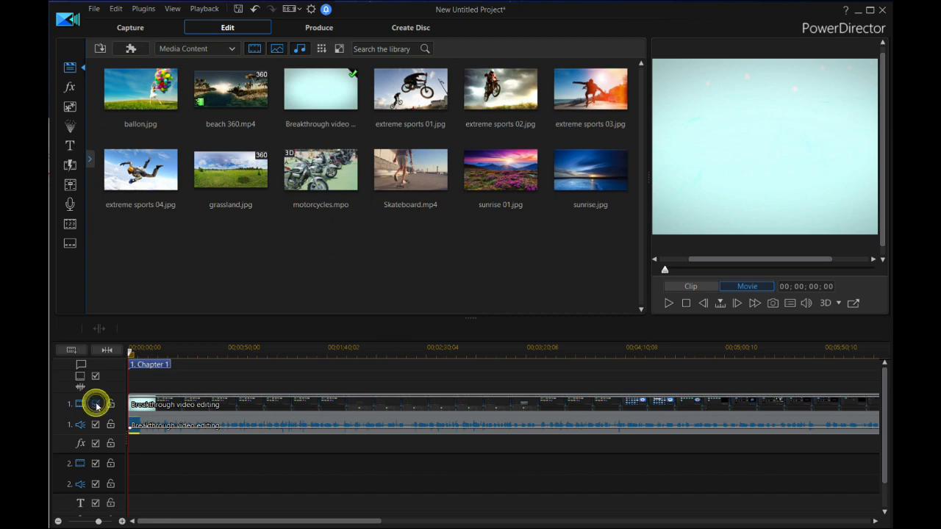
left_click(97, 405)
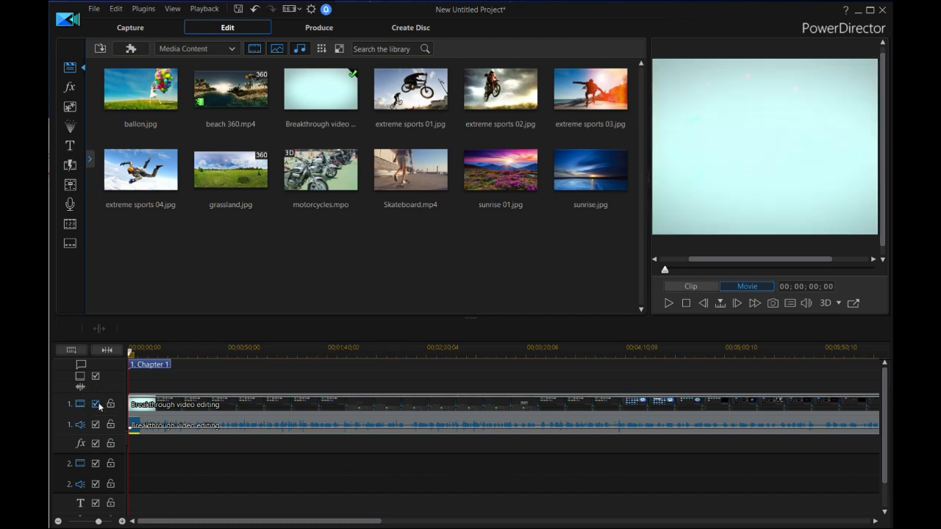
left_click(668, 303)
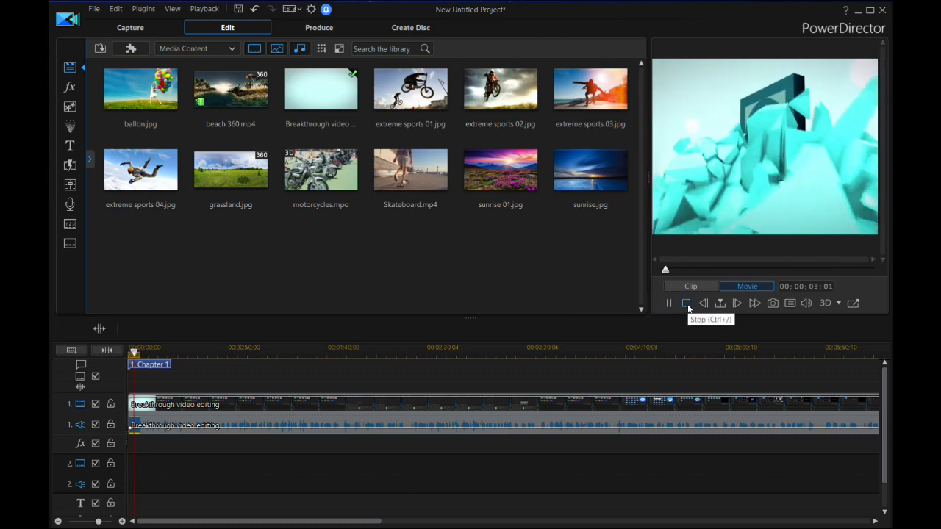
left_click(686, 304)
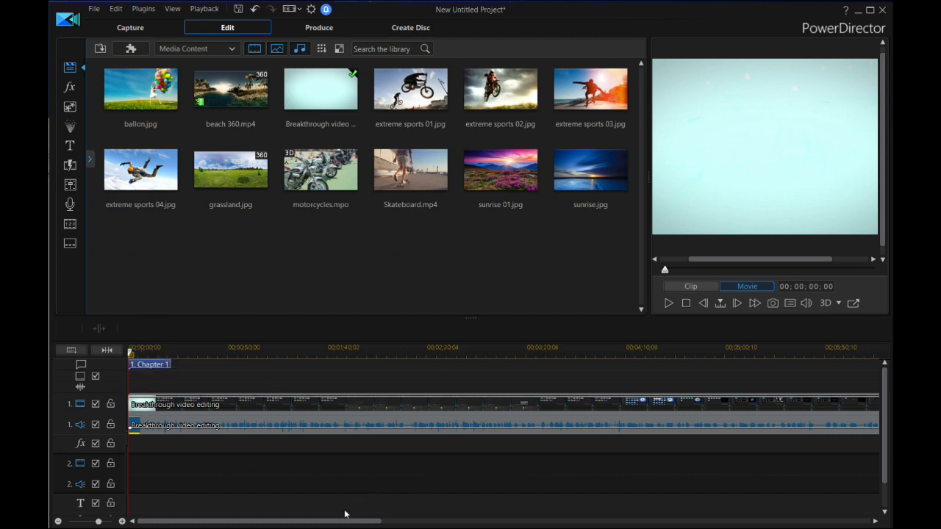
Select the clip near its end on the timeline and scrub the playhead back to 00;12;02;29.
left_click_drag(348, 522, 675, 487)
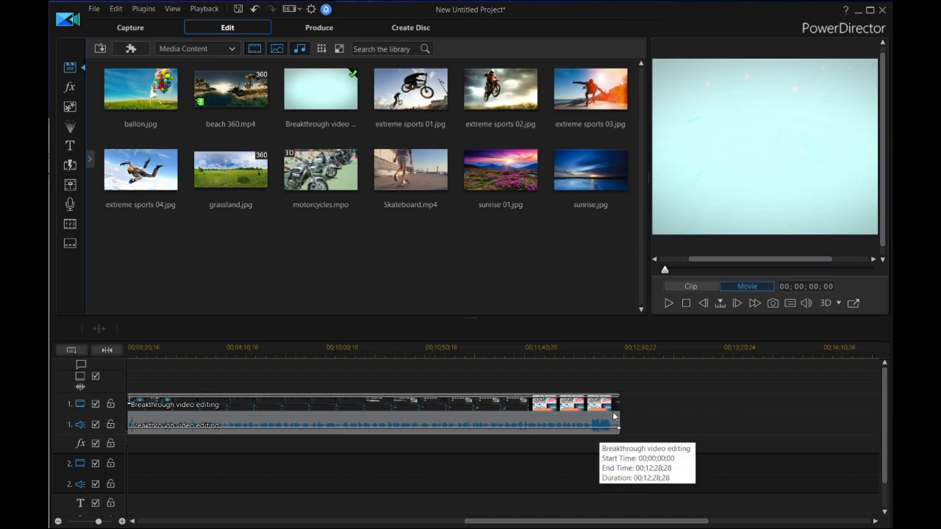
left_click(618, 416)
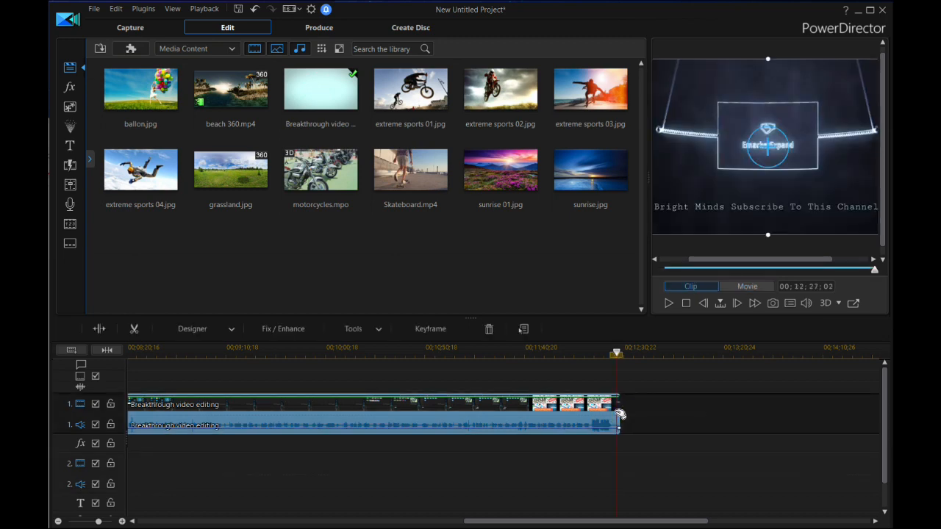
left_click_drag(617, 352, 569, 353)
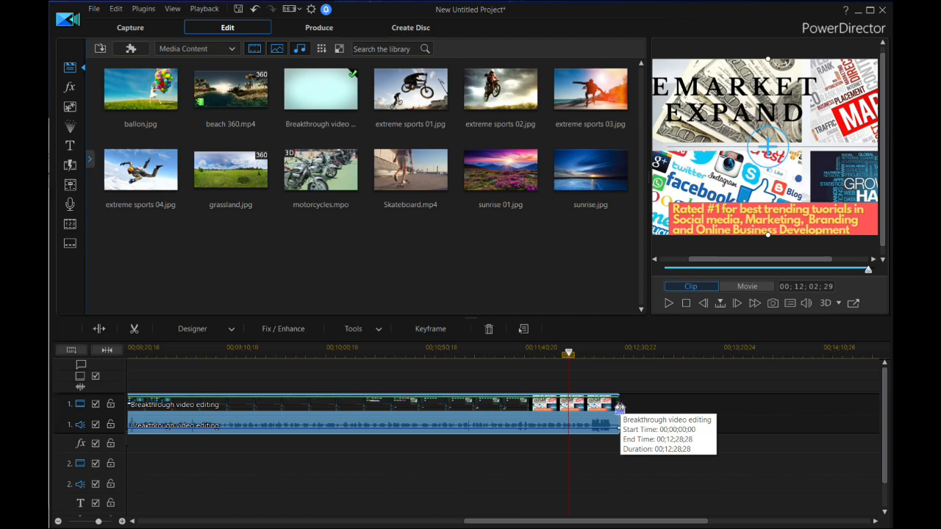
Trim the clip's end to 00;11;12;15, restore it to its full length, and deselect the clip.
left_click_drag(620, 409, 468, 408)
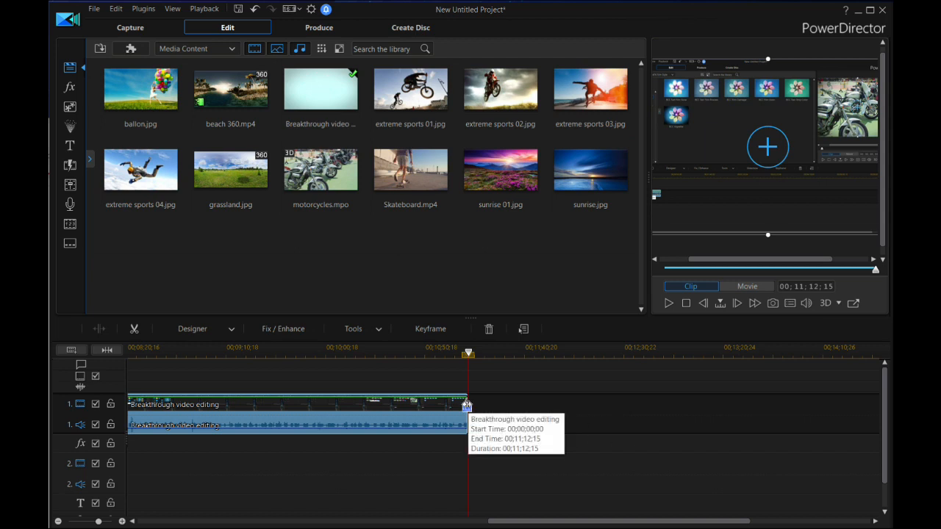
left_click_drag(466, 405, 754, 395)
left_click_drag(557, 522, 95, 504)
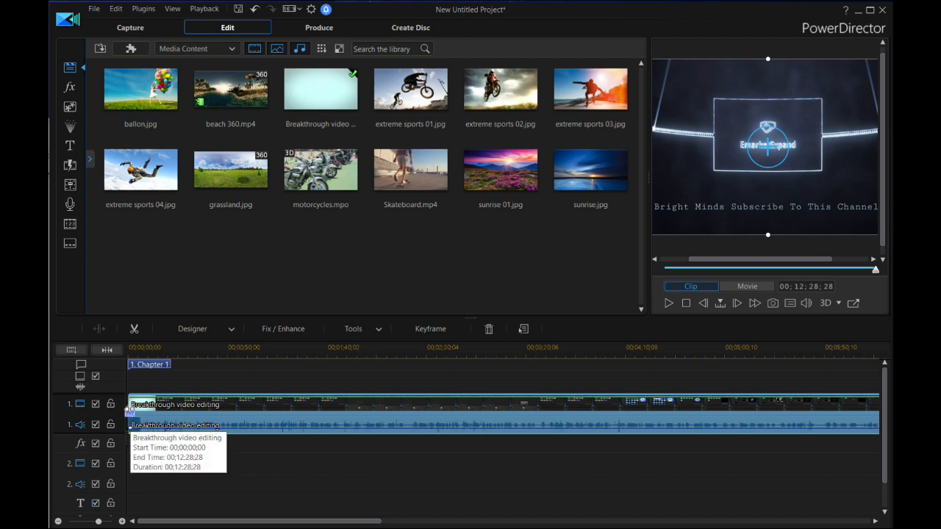
mouse_move(130, 410)
left_mouse_down()
mouse_move(146, 414)
mouse_move(131, 411)
left_mouse_up()
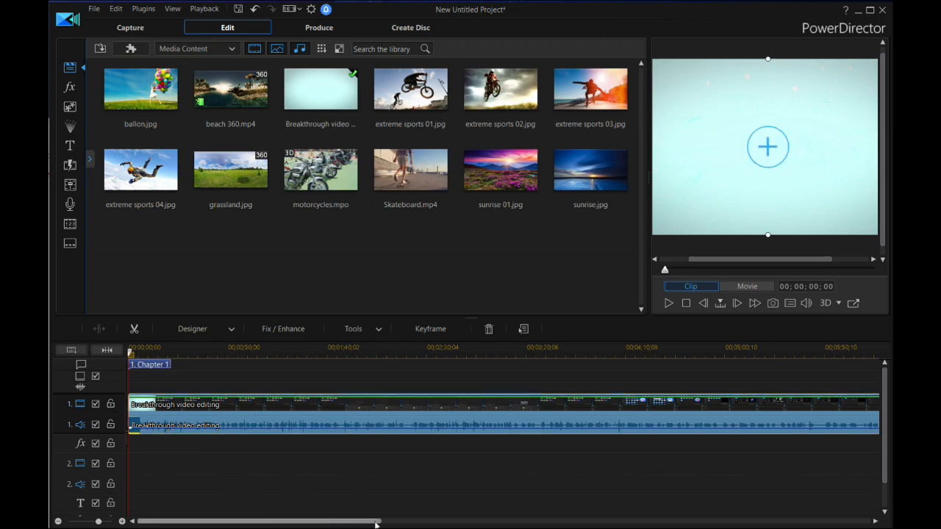
left_click(352, 479)
Start importing another media file and browse to the Youtube Emarket Expand folder on the Desktop.
left_click(94, 9)
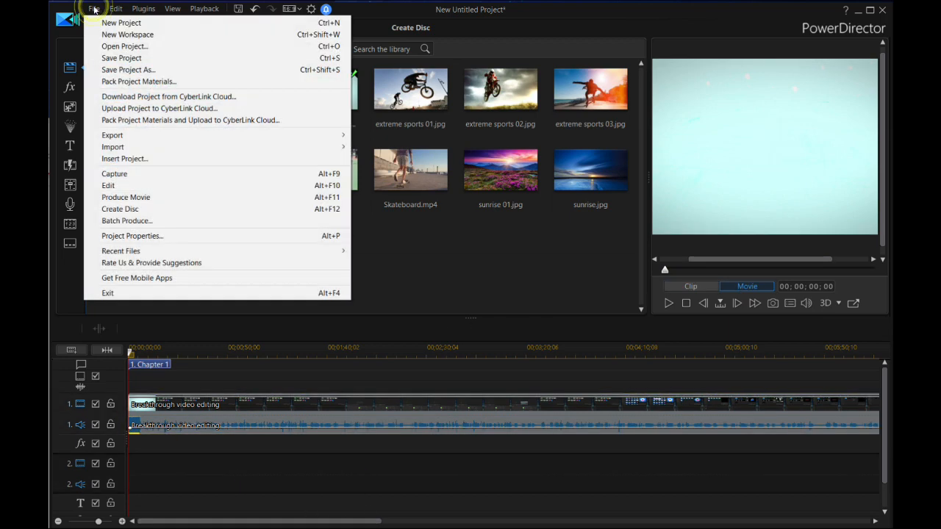
mouse_move(114, 147)
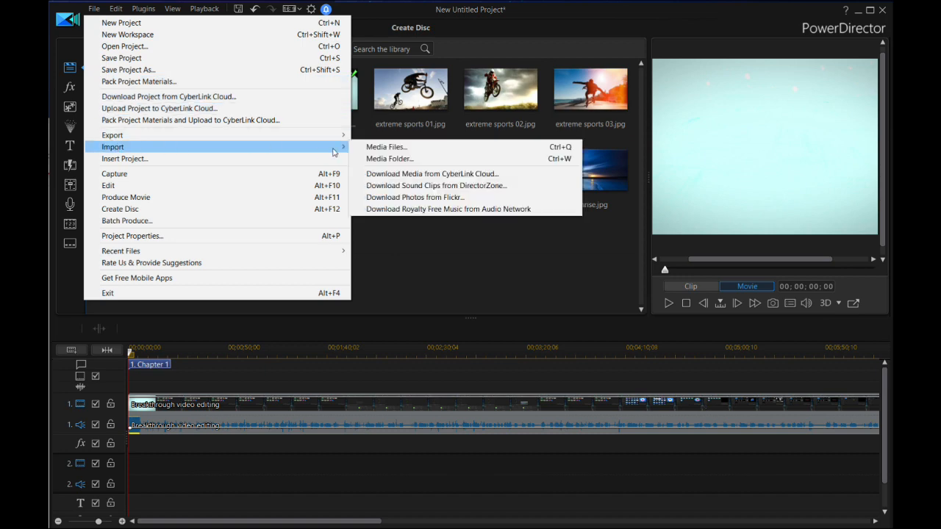
left_click(365, 148)
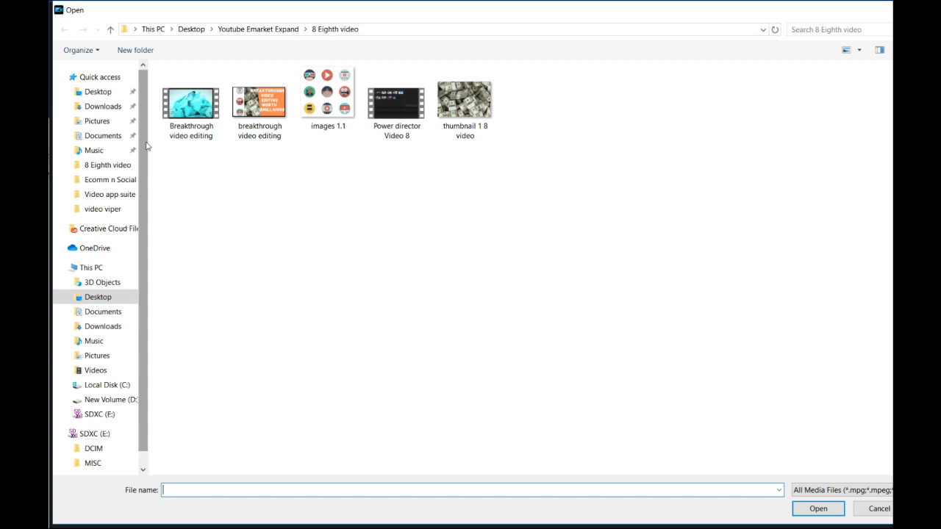
mouse_move(145, 146)
left_mouse_down()
mouse_move(148, 169)
mouse_move(146, 133)
left_mouse_up()
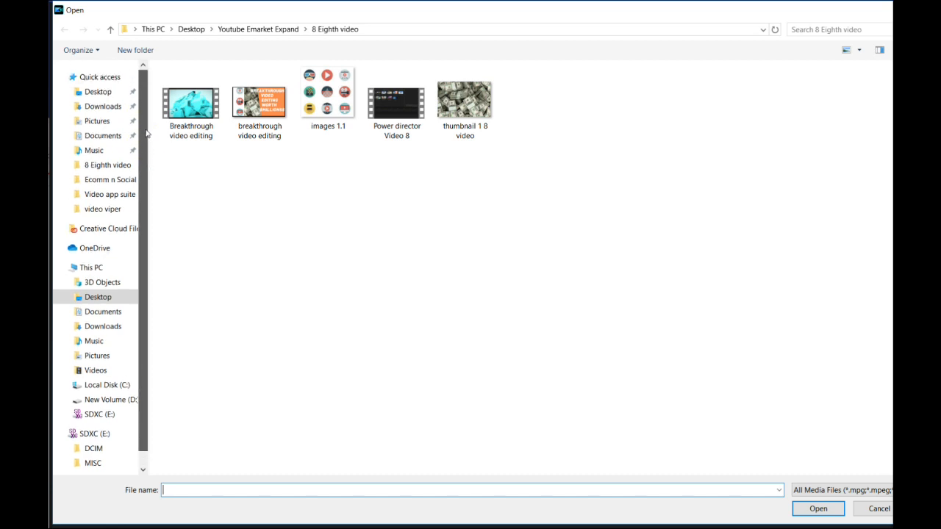
left_click(114, 95)
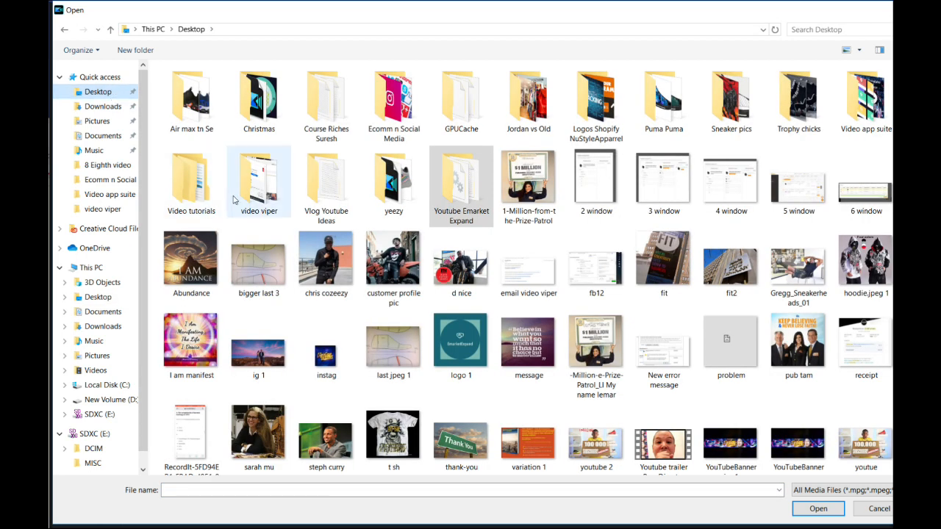
left_click(463, 198)
double_click(463, 199)
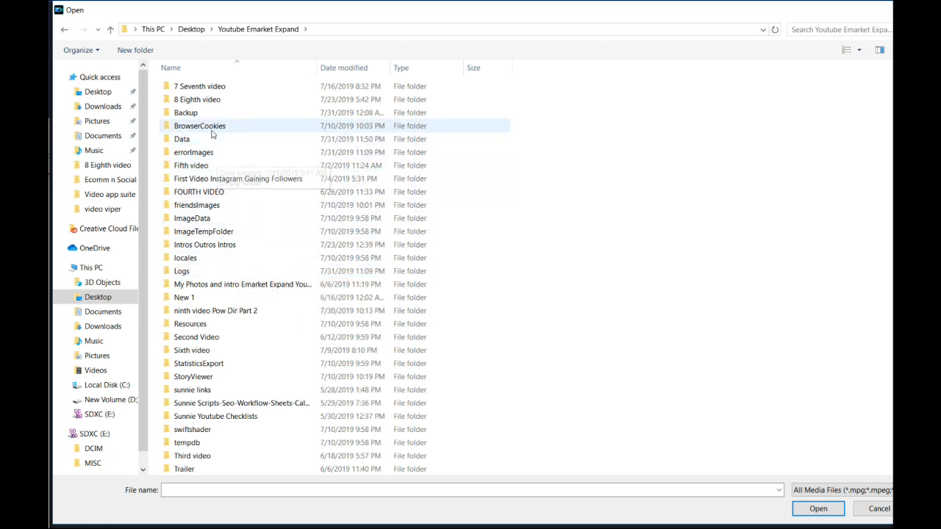
Look through the 7 Seventh video, FOURTH VIDEO and Third video folders for a clip to import.
double_click(210, 86)
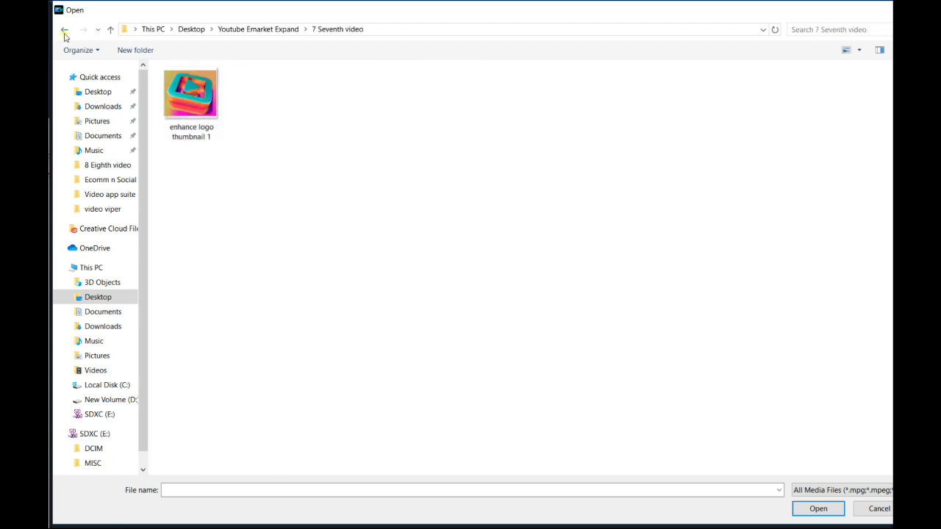
left_click(64, 30)
left_click(184, 100)
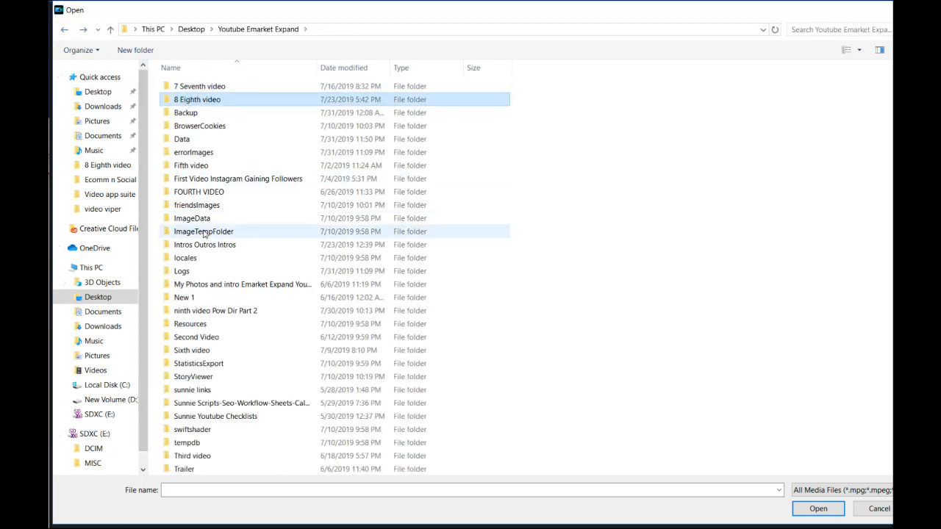
double_click(205, 194)
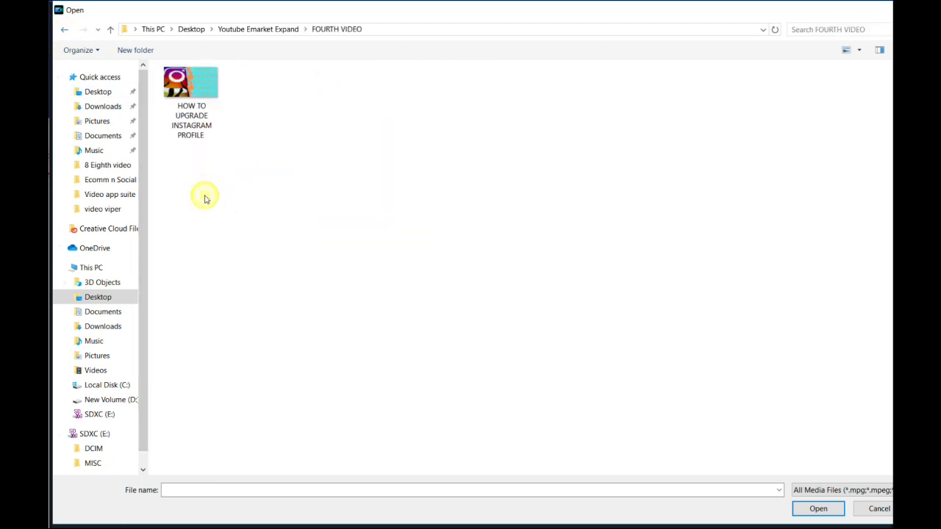
left_click(65, 30)
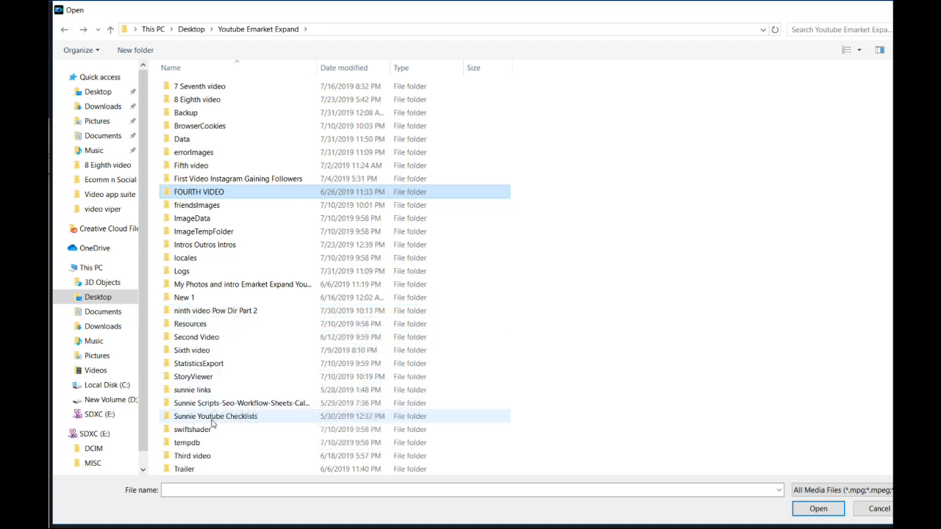
double_click(199, 457)
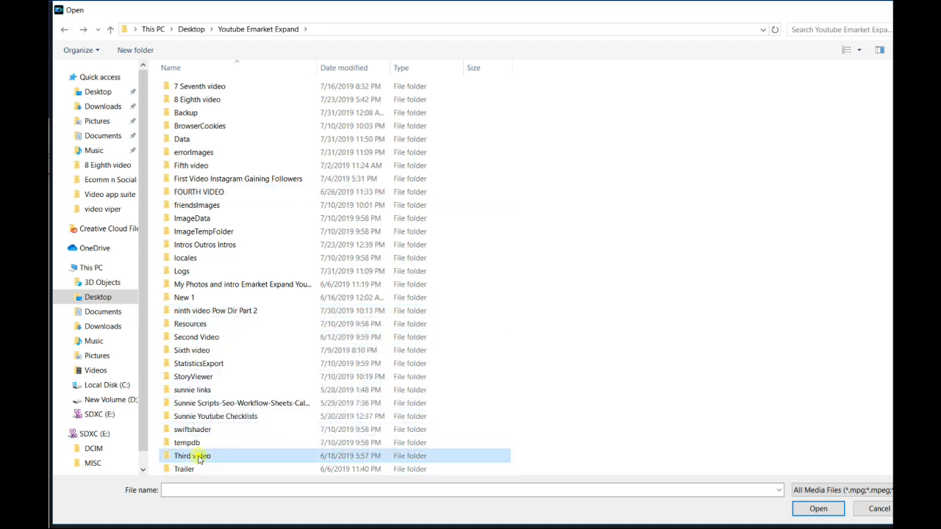
left_click(63, 31)
Import the "Youtube trailer Pow Director DONE Fast $$$ Converted" video from the Trailer folder.
double_click(229, 469)
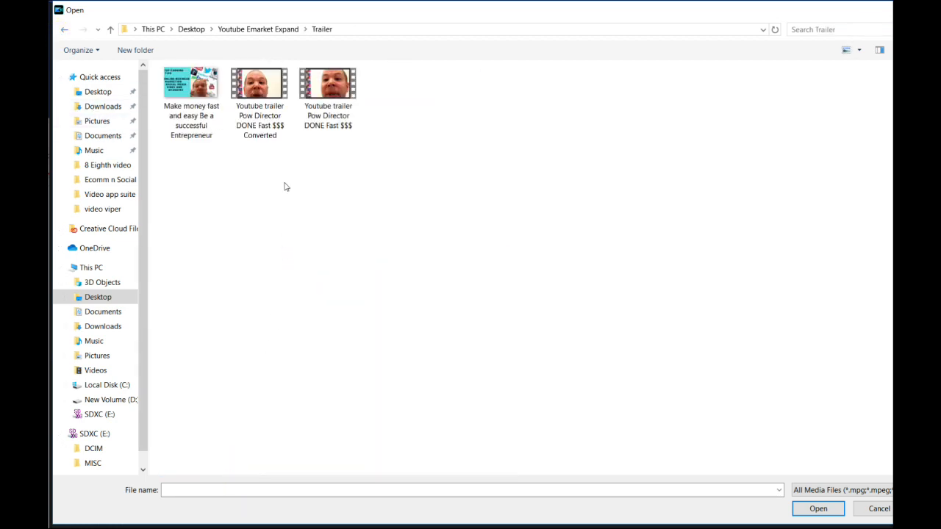
left_click(264, 87)
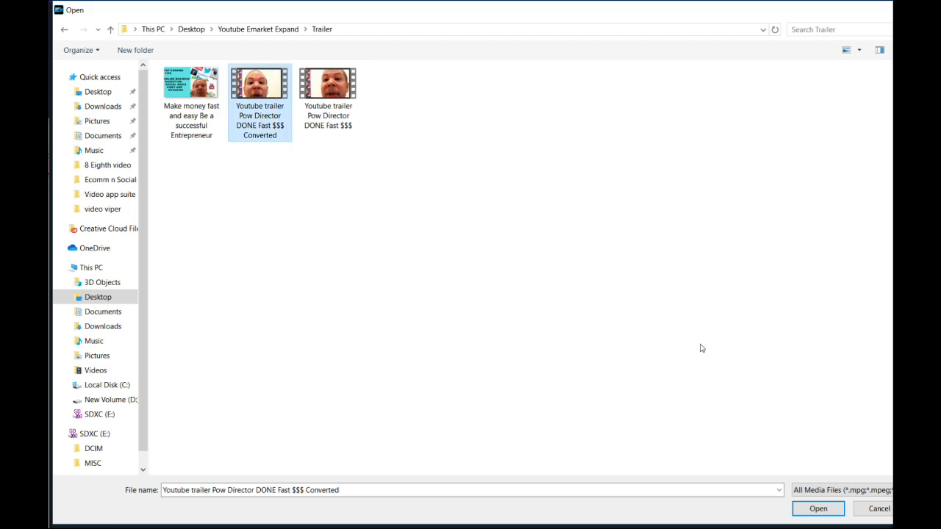
left_click(804, 508)
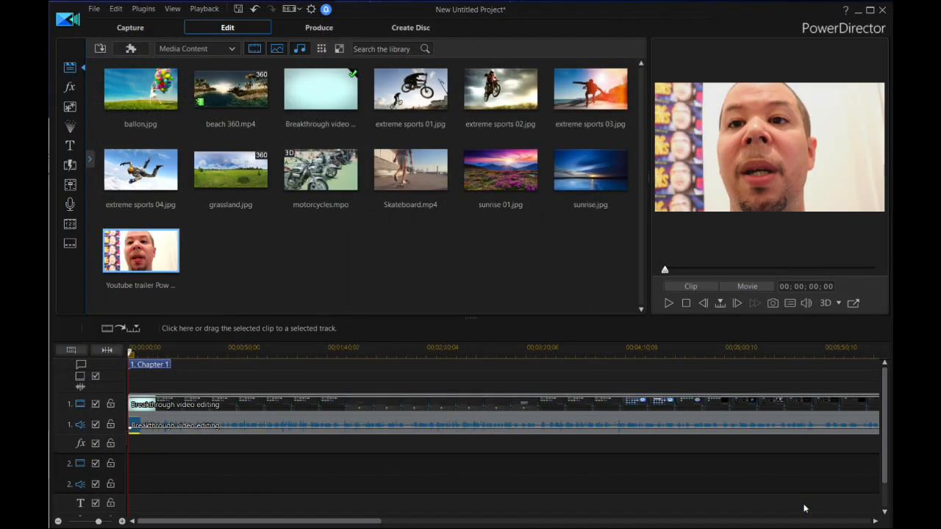
Add the Youtube trailer clip to track 2 and move it onto track 1, directly after the Breakthrough video editing clip.
left_click_drag(153, 250, 128, 463)
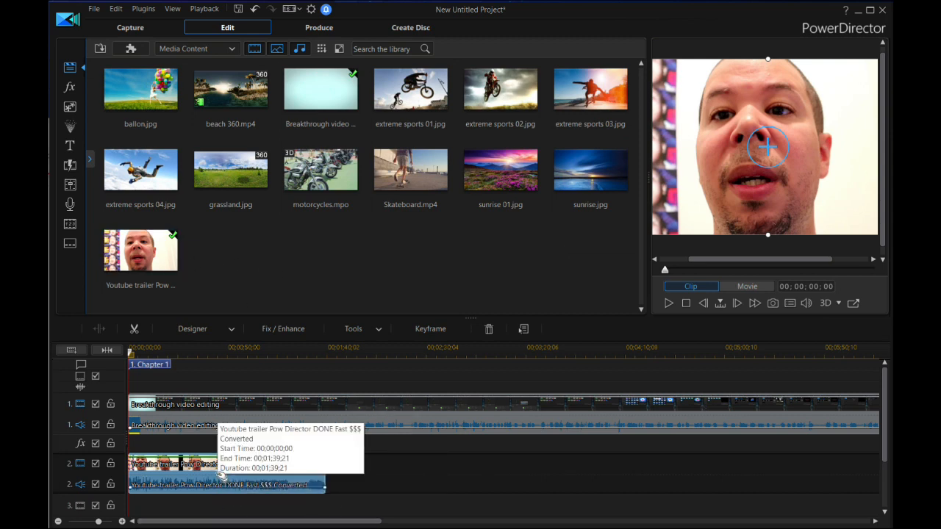
left_click_drag(210, 474, 744, 463)
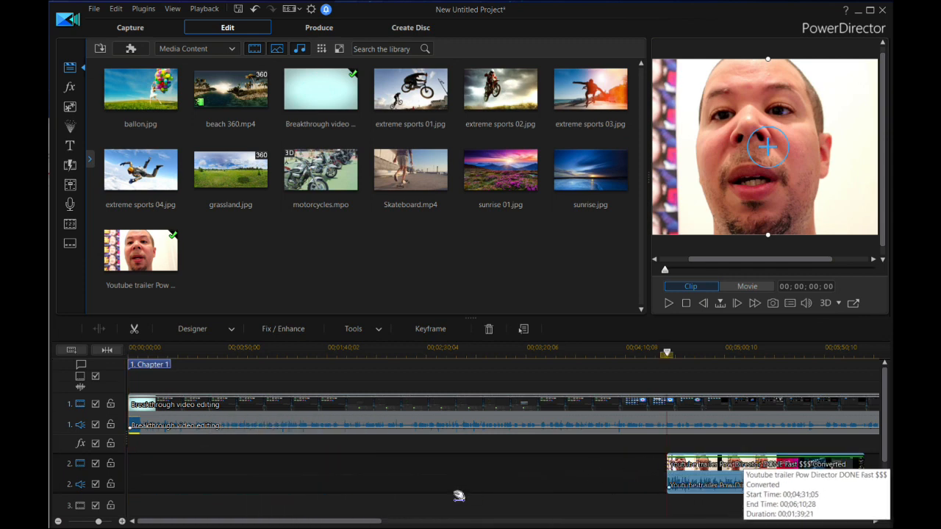
left_click_drag(374, 521, 582, 523)
left_click_drag(213, 476, 746, 470)
left_click_drag(562, 522, 713, 522)
left_click_drag(326, 467, 671, 448)
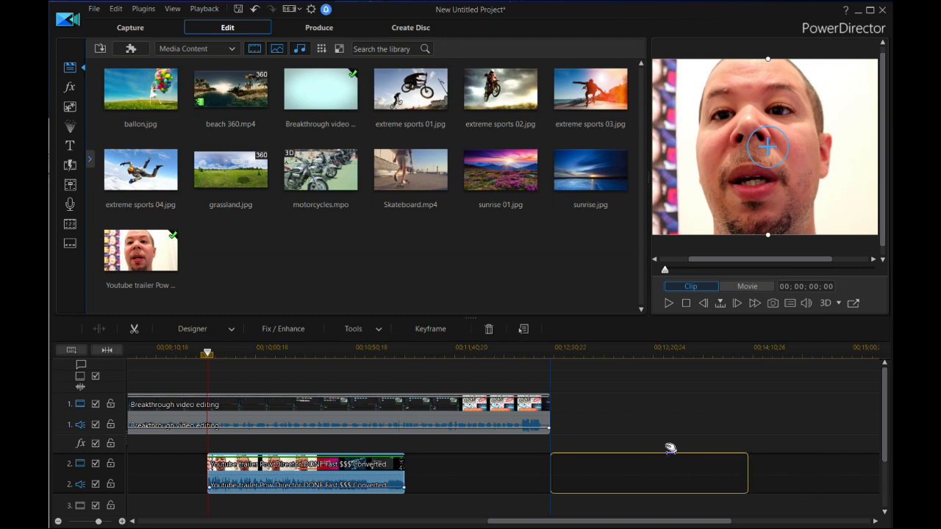
left_click_drag(671, 446, 670, 418)
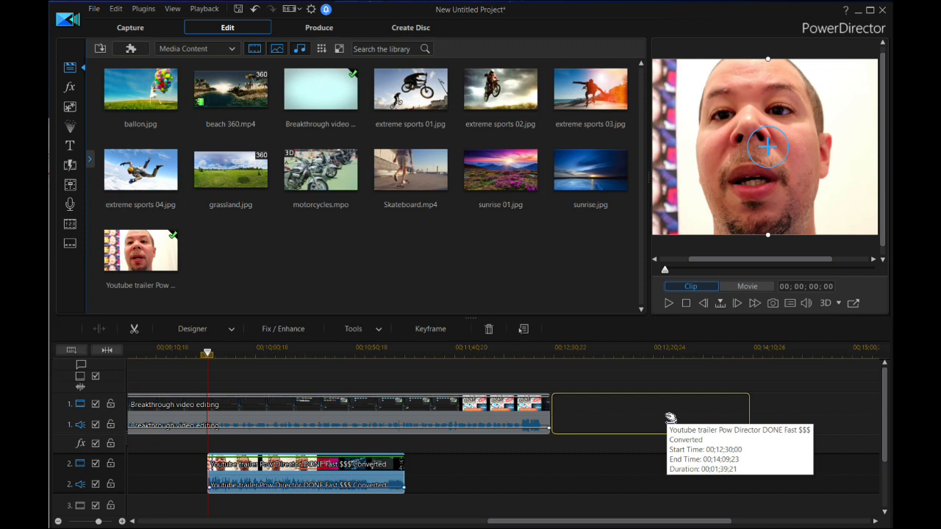
left_click_drag(670, 418, 663, 423)
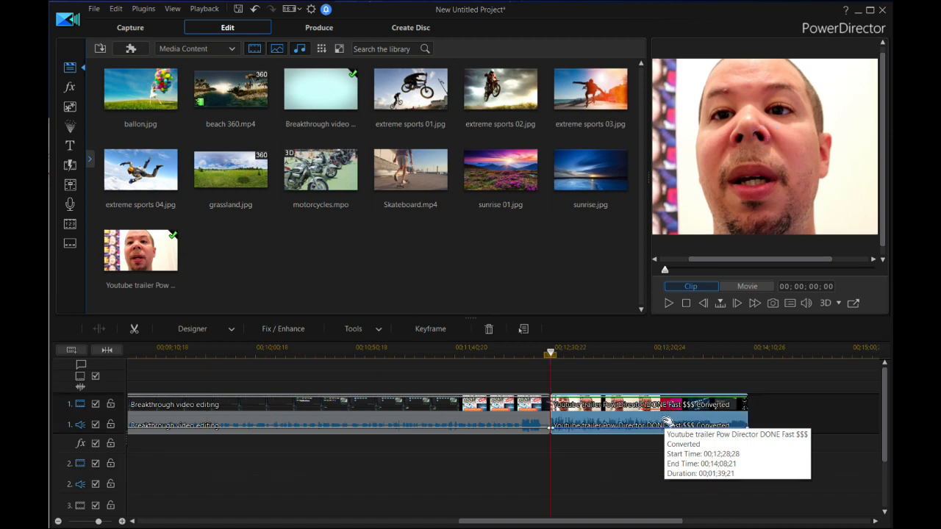
left_click(595, 457)
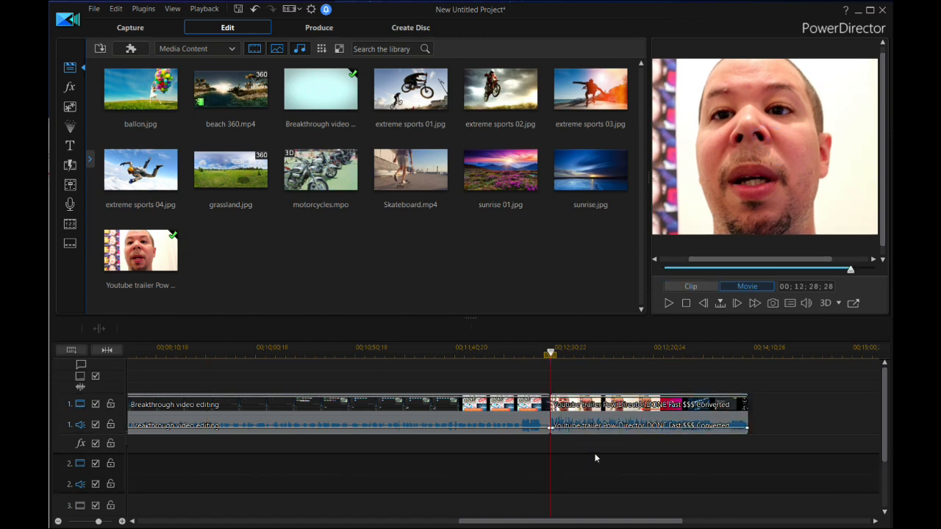
left_click(95, 10)
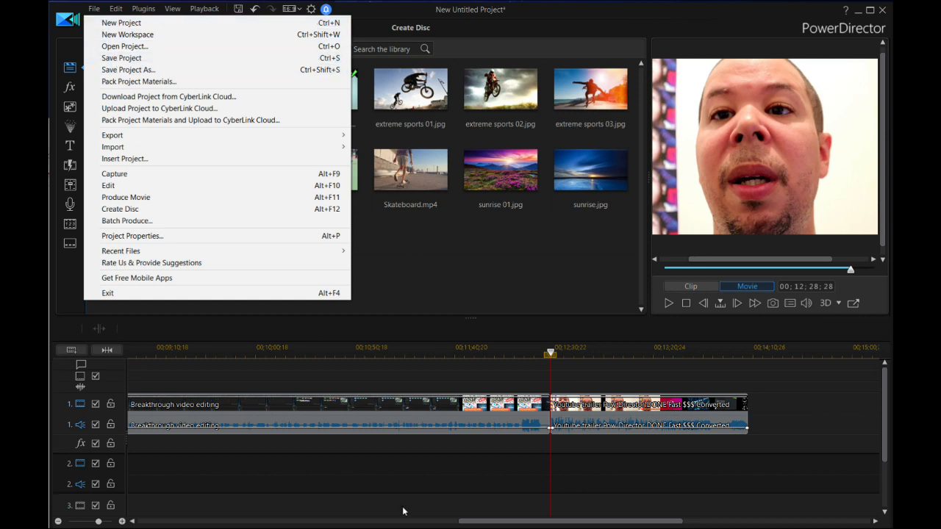
left_click(492, 484)
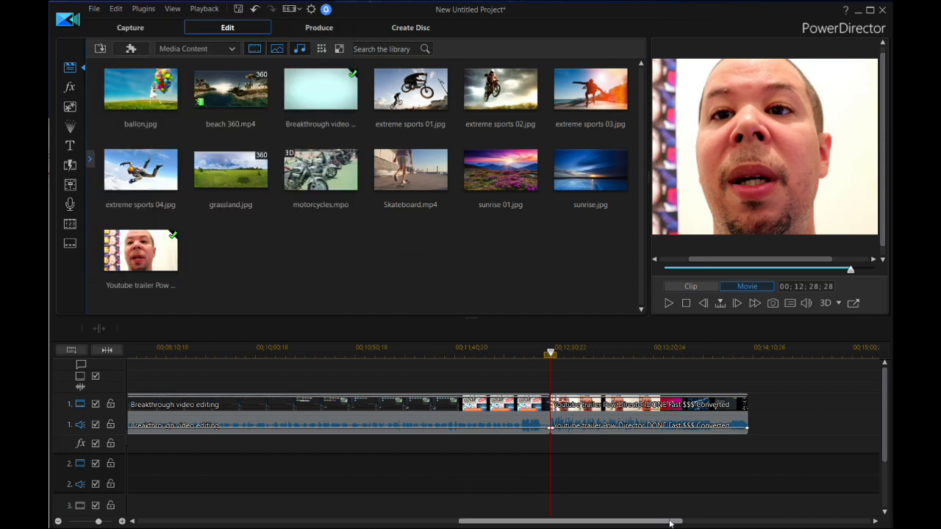
left_click_drag(670, 524, 710, 523)
left_click(558, 412)
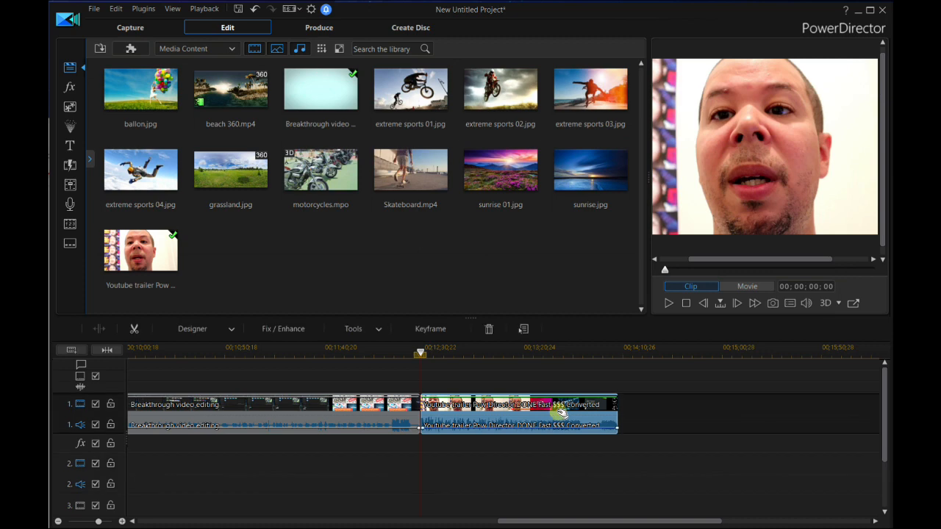
left_click_drag(594, 523, 558, 519)
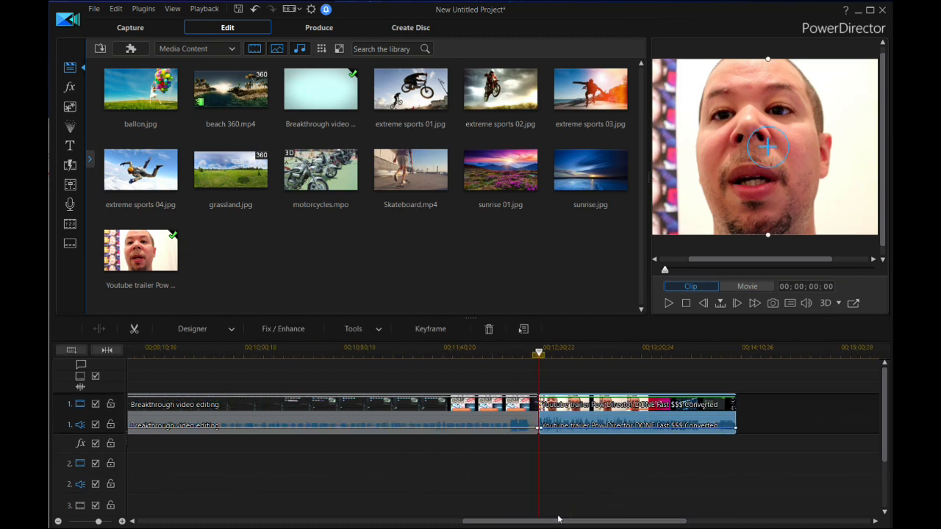
left_click(614, 501)
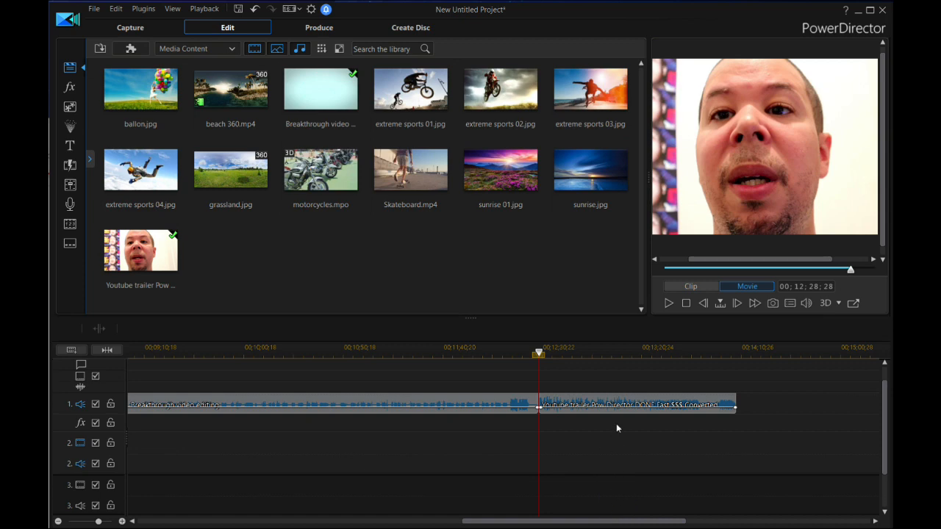
left_click_drag(884, 439, 887, 403)
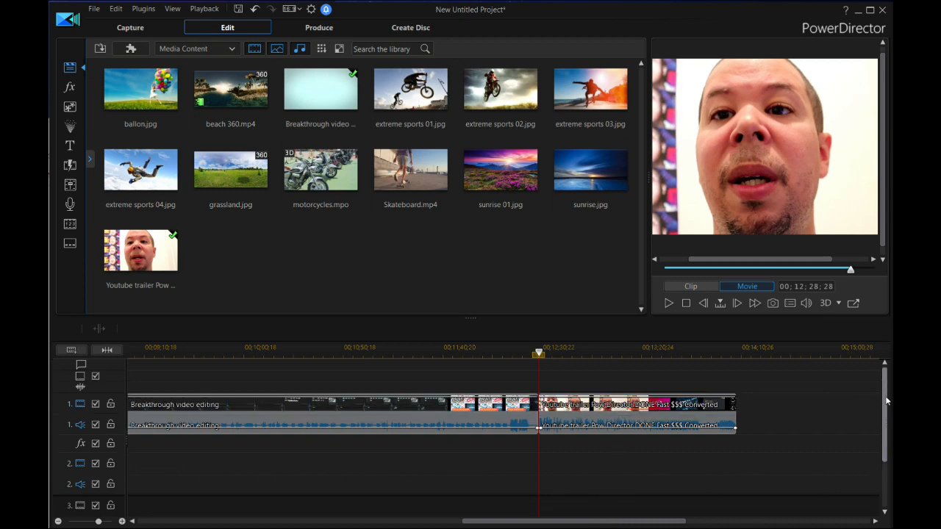
left_click(619, 451)
left_click(620, 450)
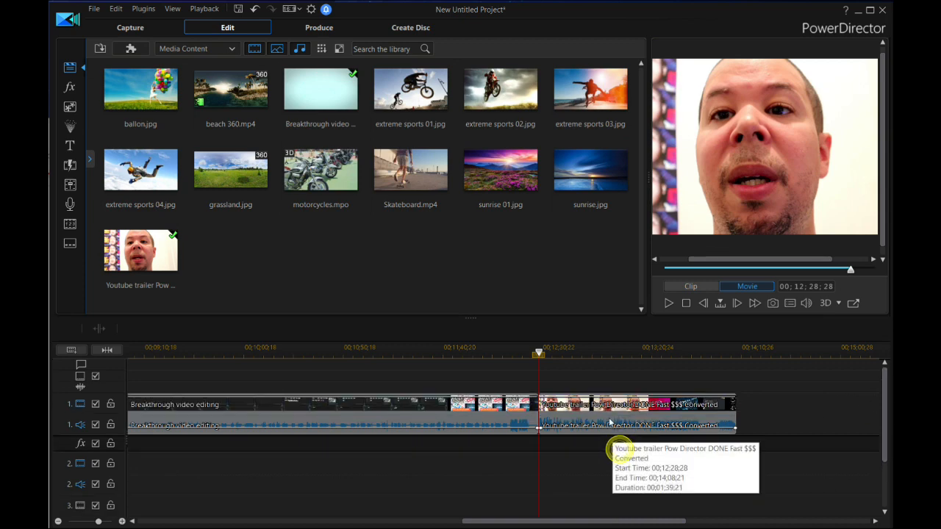
Select both clips on track 1, shift them later on the timeline together, and move them back to the start.
left_click(610, 404)
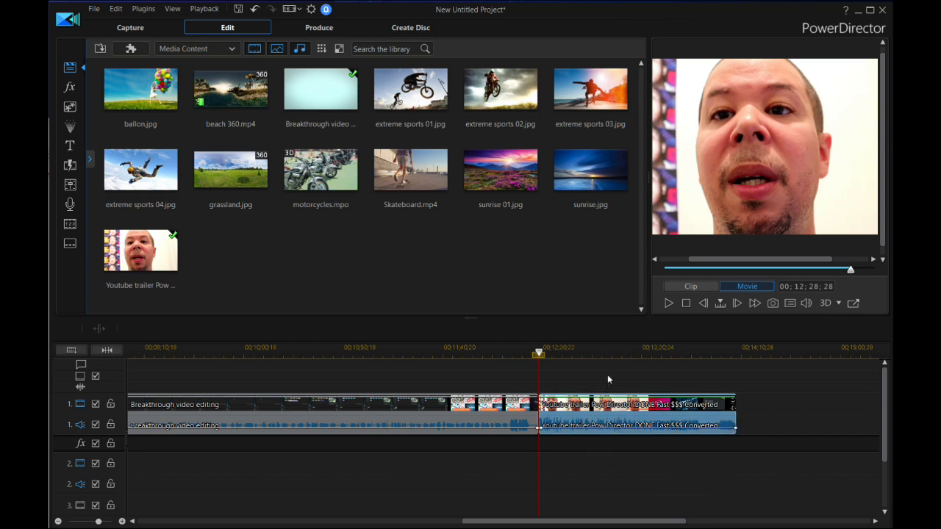
left_click_drag(577, 372, 487, 374)
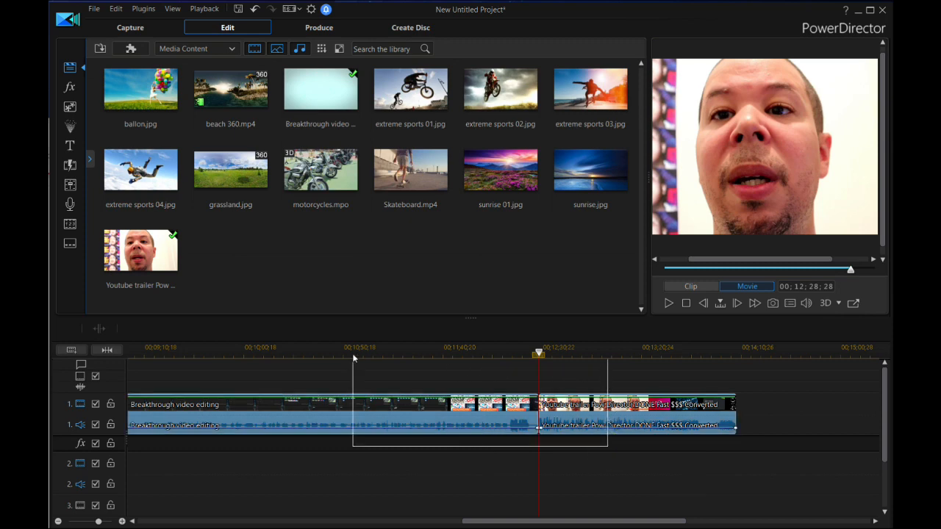
left_click_drag(205, 373, 204, 369)
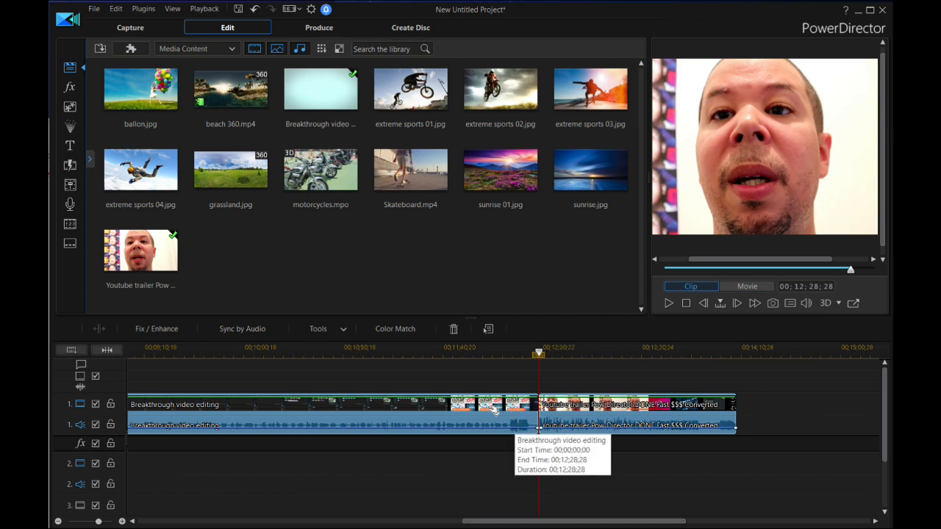
left_click_drag(491, 410, 771, 392)
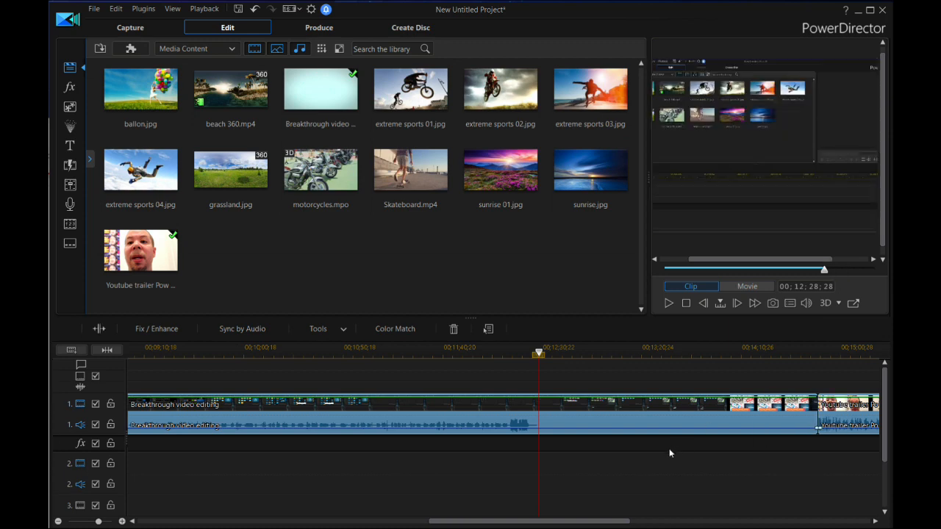
left_click_drag(612, 523, 683, 523)
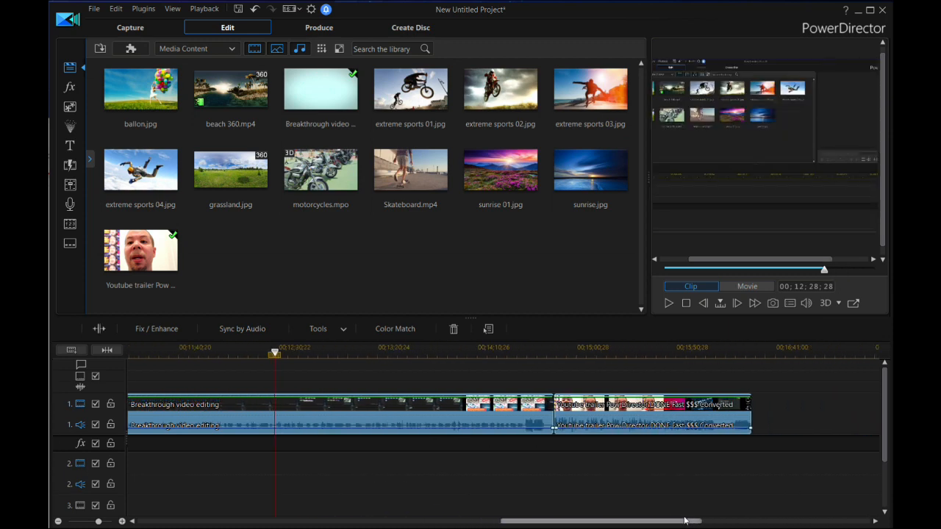
left_click_drag(614, 413, 341, 414)
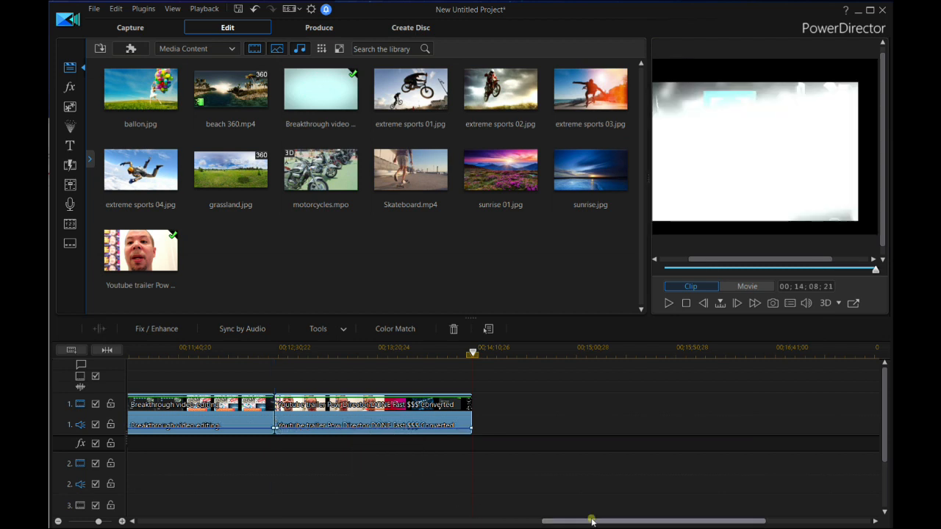
left_click_drag(593, 521, 130, 503)
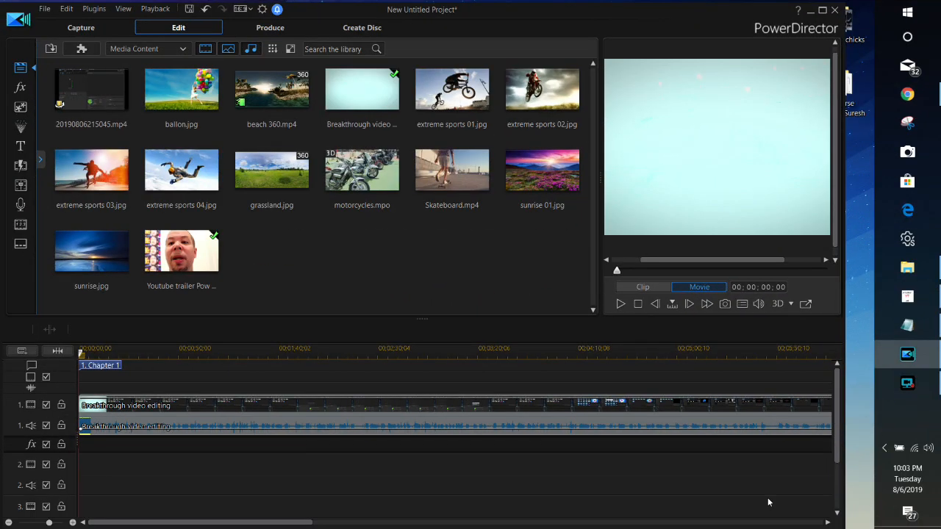
Preview the Swap and Wipe Clock transitions in the General transition category.
left_click(21, 166)
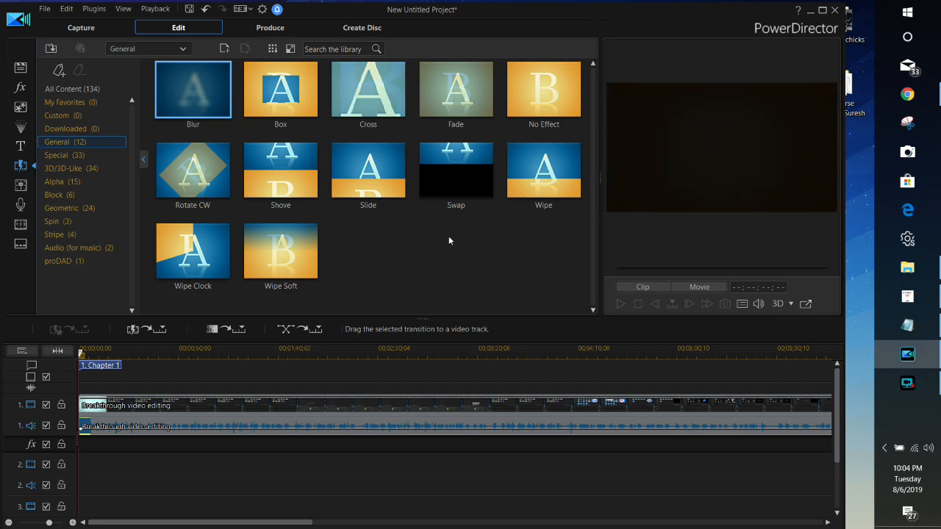
left_click(456, 181)
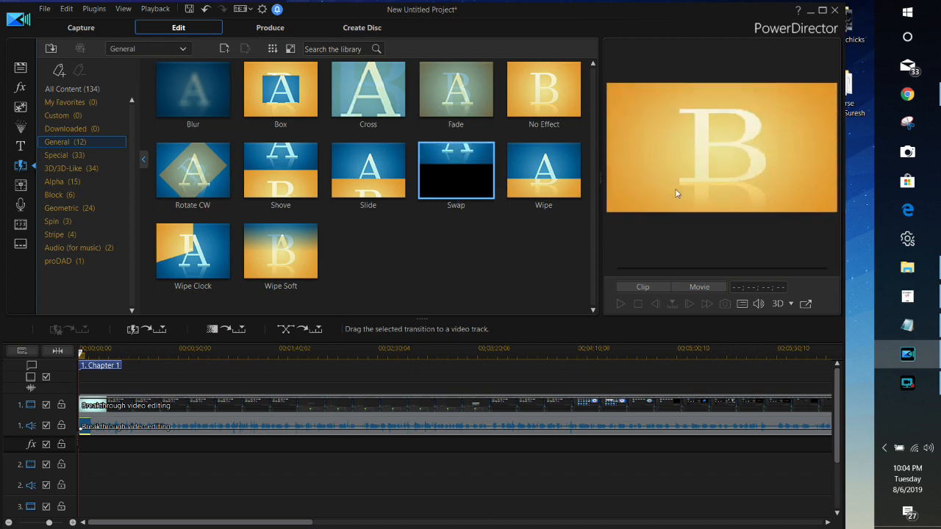
left_click(196, 263)
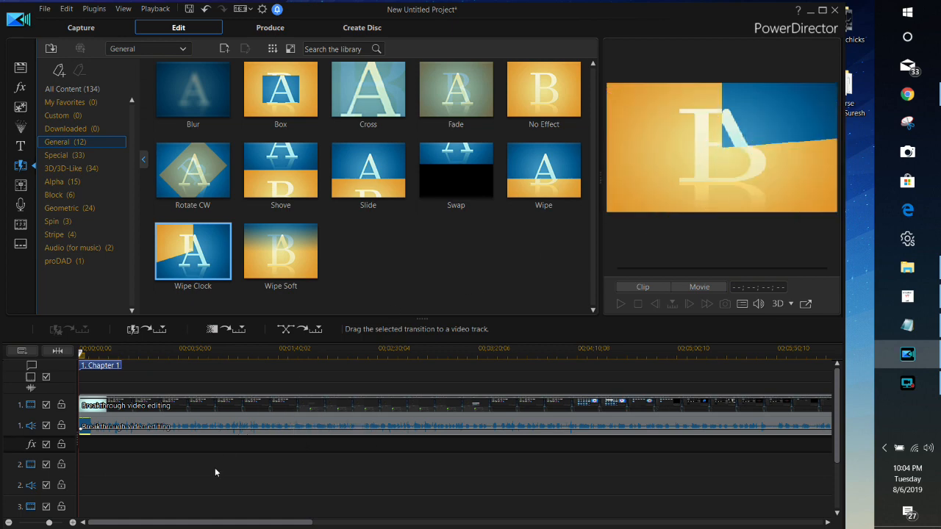
Apply the Wipe Clock transition between the Breakthrough video editing and Youtube trailer clips on track 1.
left_click(191, 507)
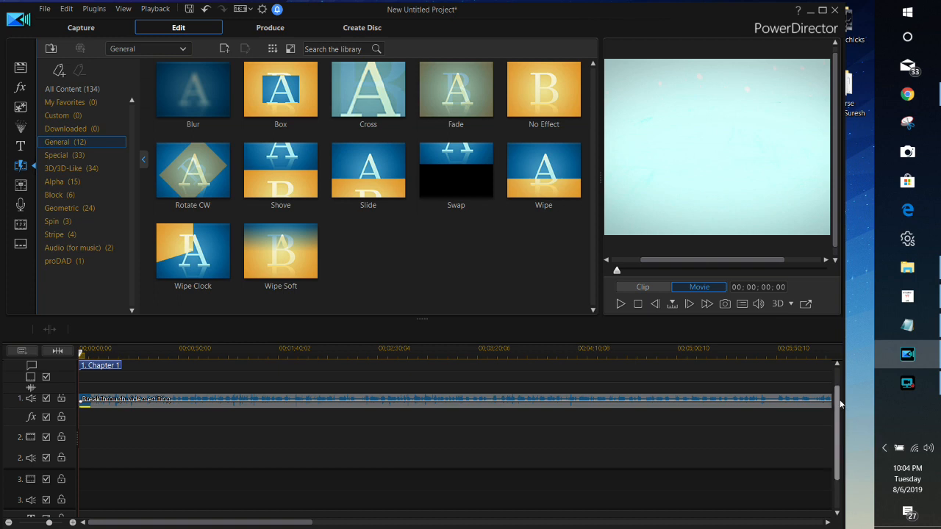
left_click_drag(840, 403, 840, 369)
left_click_drag(307, 518, 598, 513)
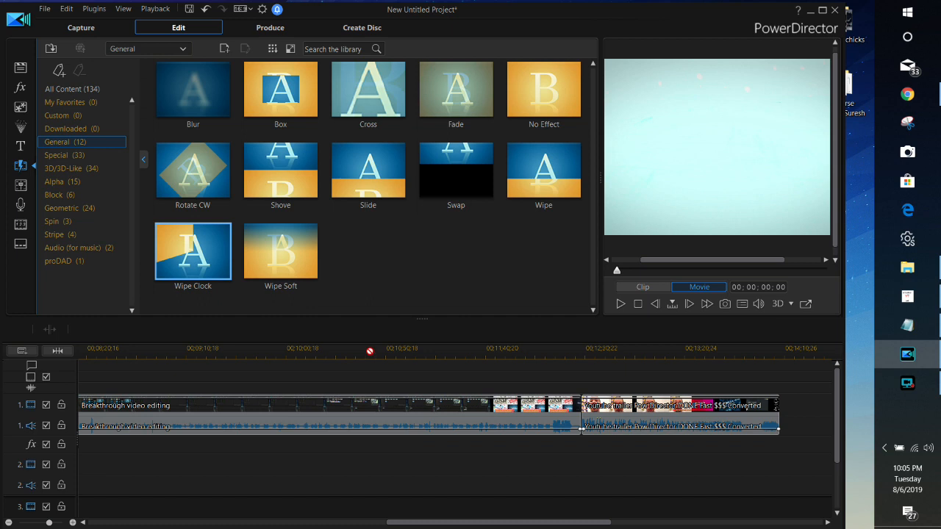
left_click_drag(545, 405, 578, 409)
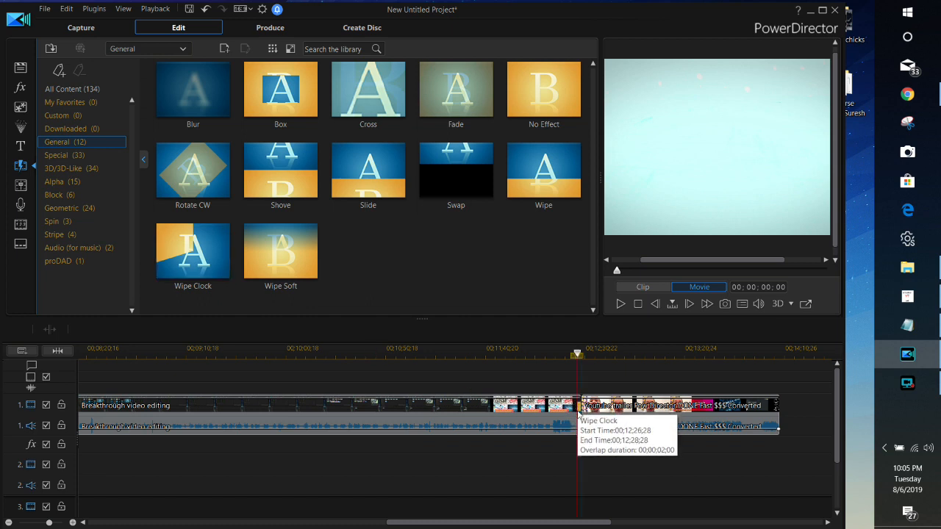
left_click(578, 409)
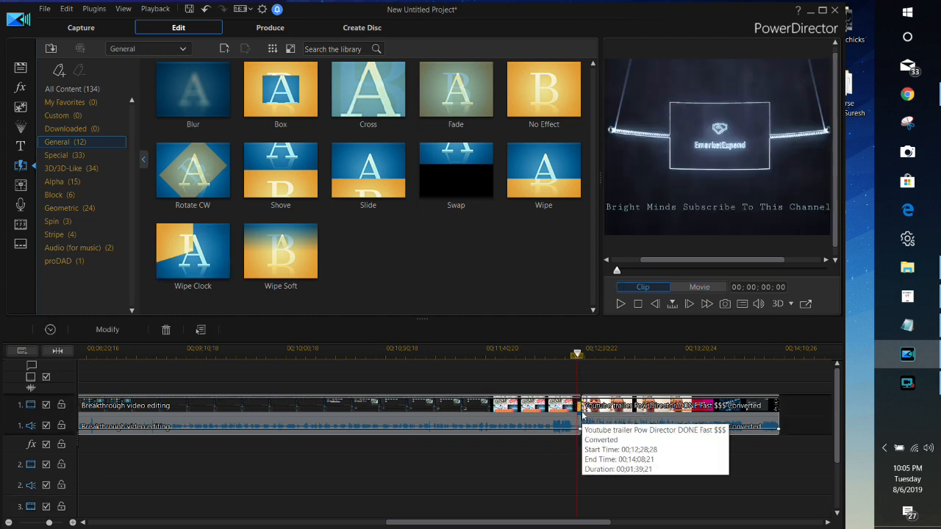
Set the playhead to about 00;12;21, play the movie through the Wipe Clock transition, and pause it.
left_click(579, 352)
left_click_drag(578, 355, 566, 352)
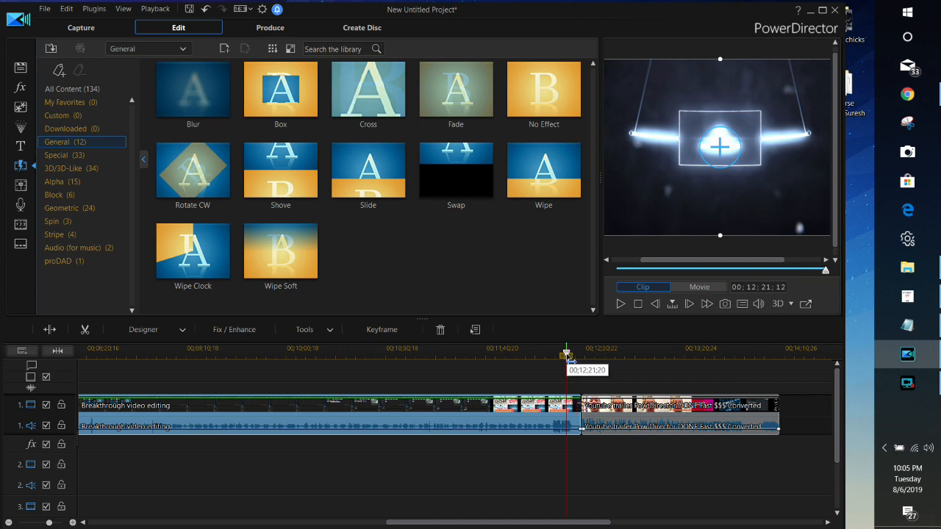
left_click(619, 304)
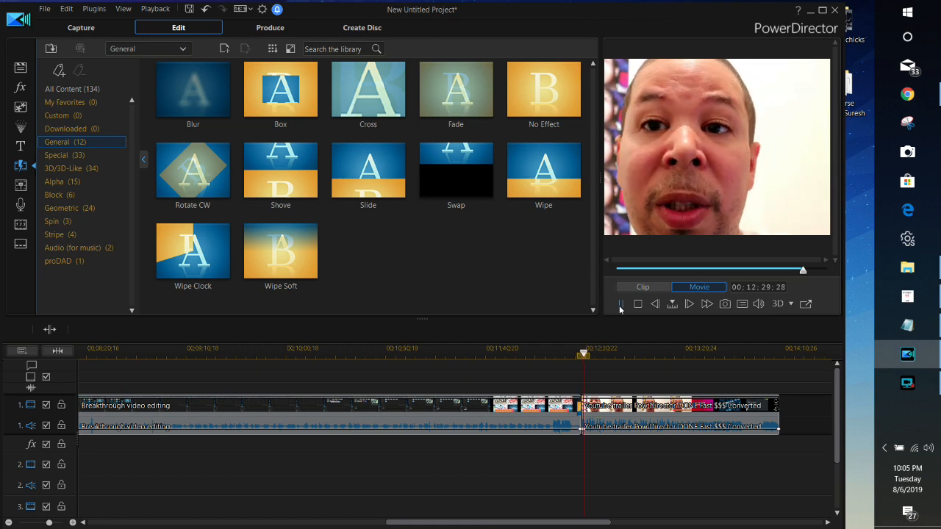
left_click(619, 307)
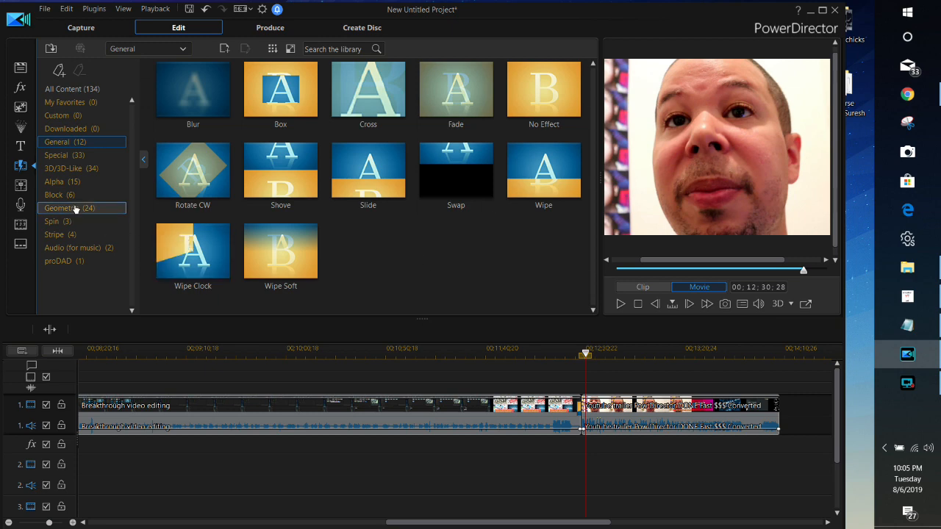
Apply the Glass 1 transition from the 3D/3D-Like category to the end of the Youtube trailer clip on track 1.
left_click(75, 174)
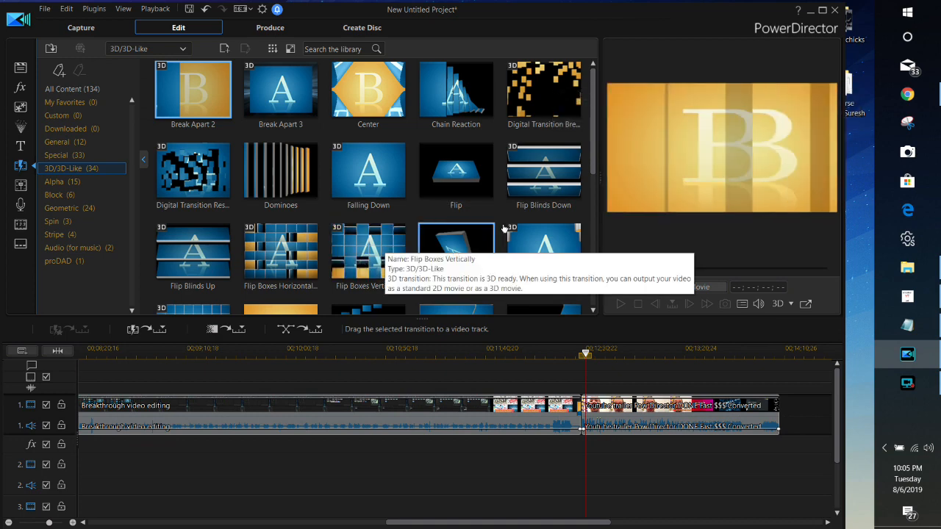
left_click_drag(591, 158, 602, 224)
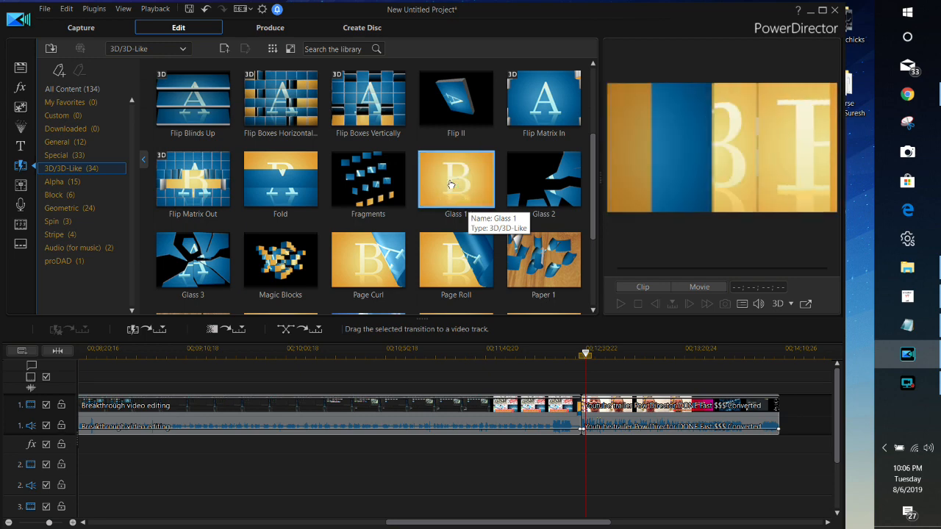
left_click_drag(450, 184, 774, 406)
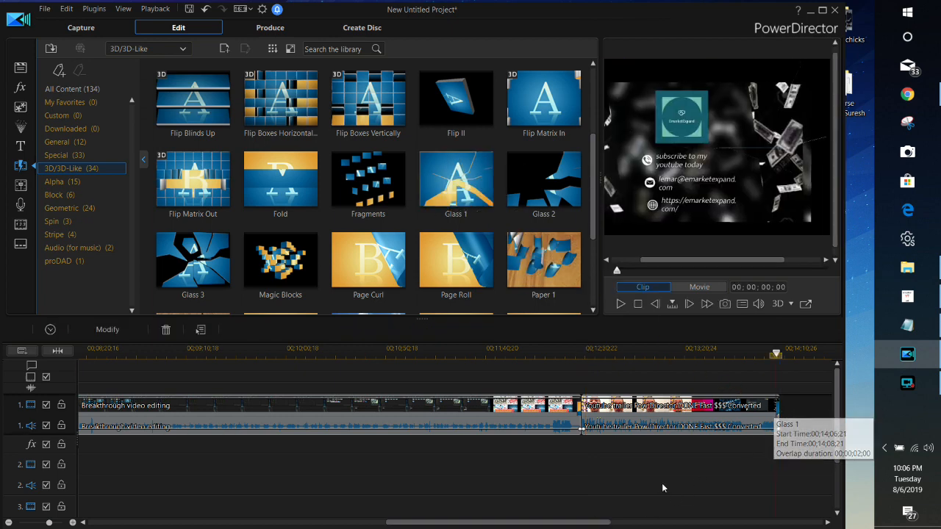
left_click(769, 355)
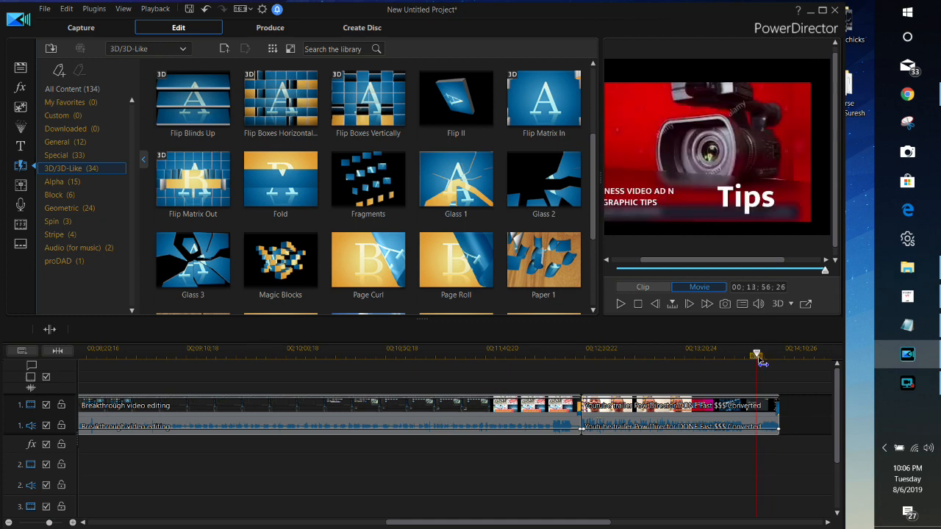
left_click(720, 412)
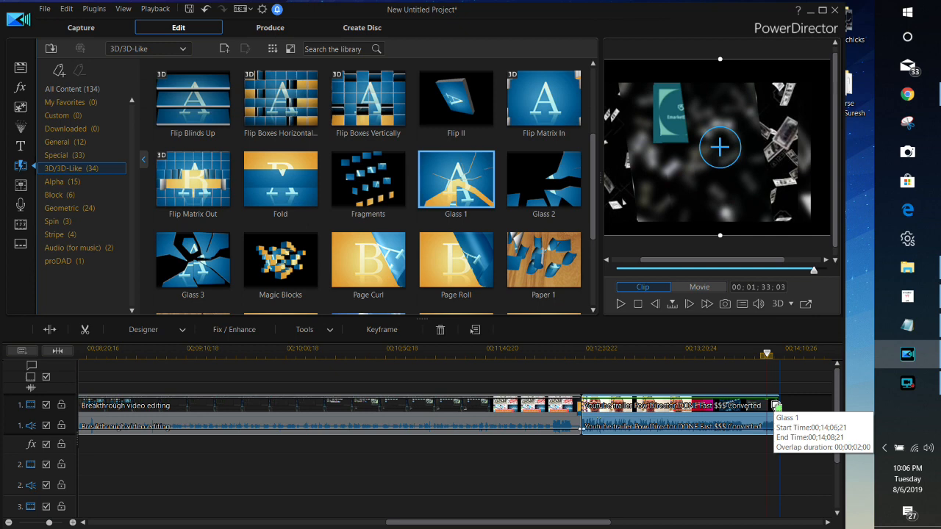
left_click_drag(774, 404, 776, 406)
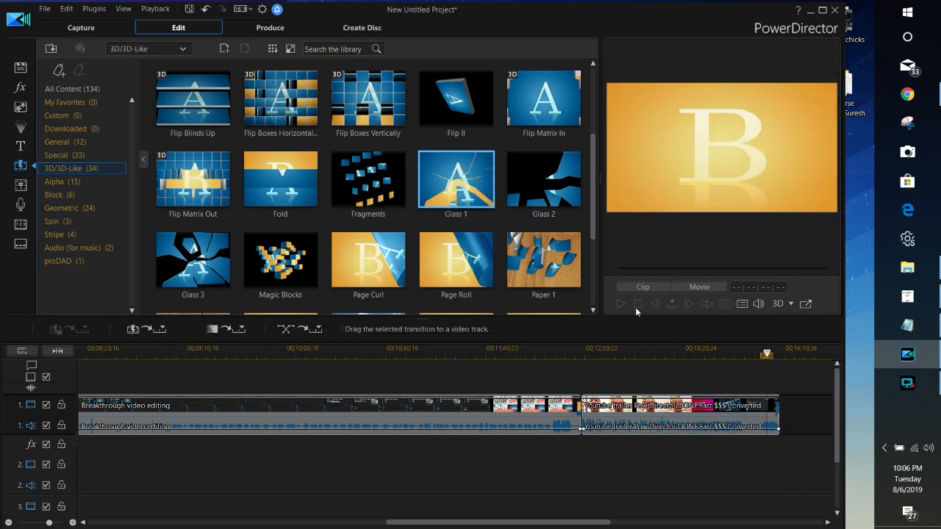
Set the playhead to about 00;14;01;18 and play the movie through the Glass 1 transition at the end.
left_click(767, 354)
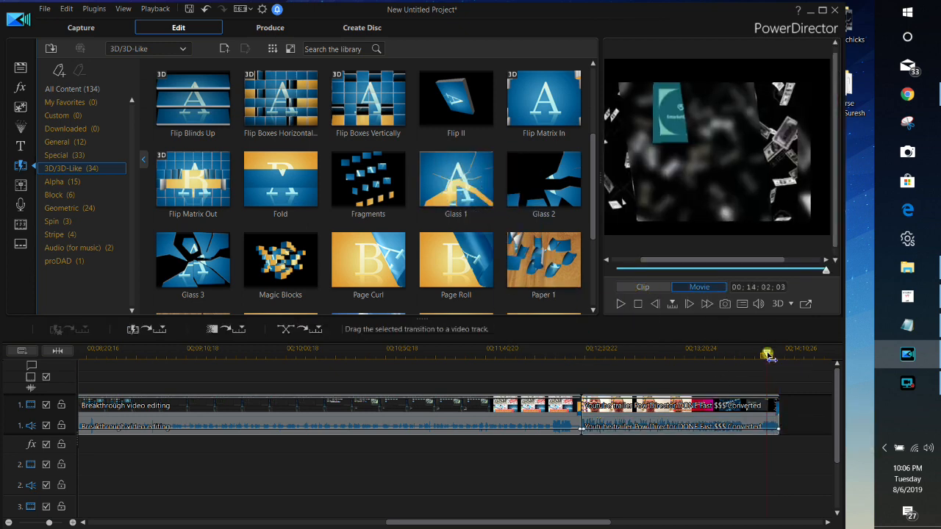
left_click(765, 356)
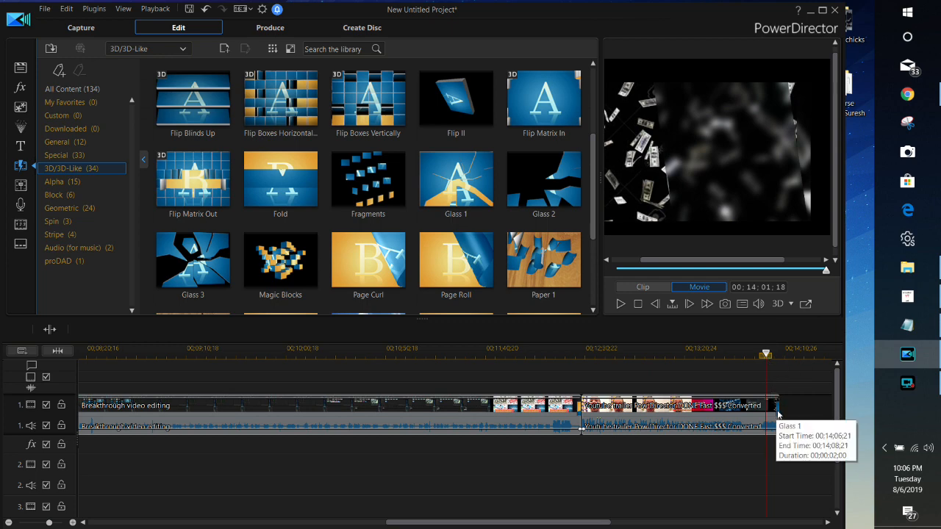
left_click(620, 304)
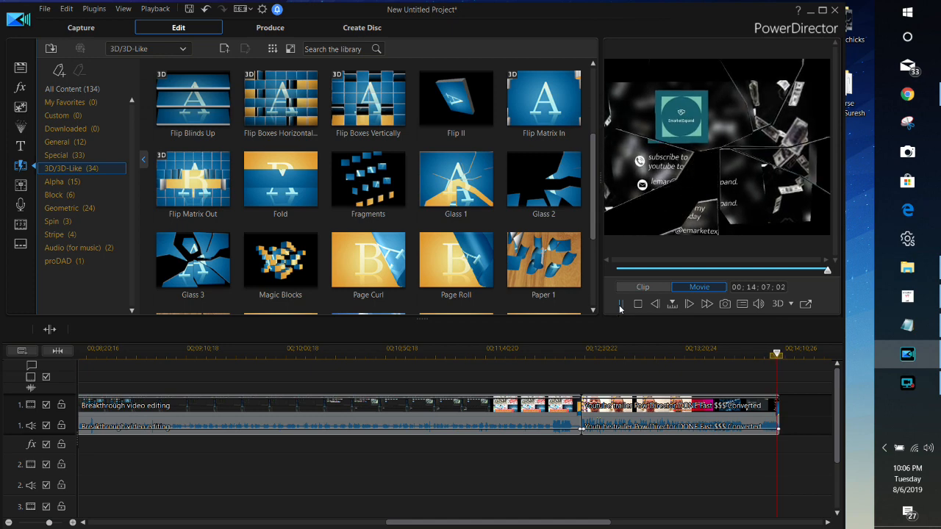
left_click(620, 303)
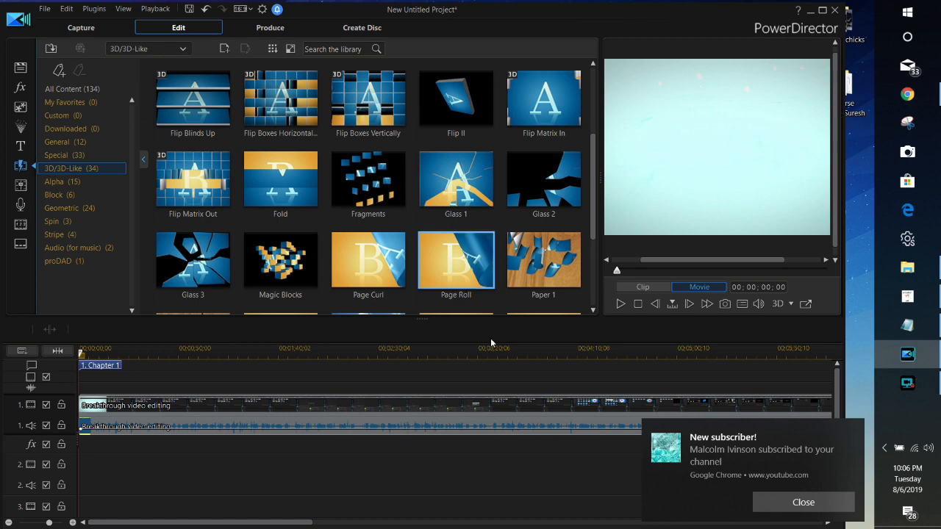
Dismiss the new subscriber notification and preview the Page Roll and Magic Blocks transitions in the 3D/3D-Like category.
left_click(812, 501)
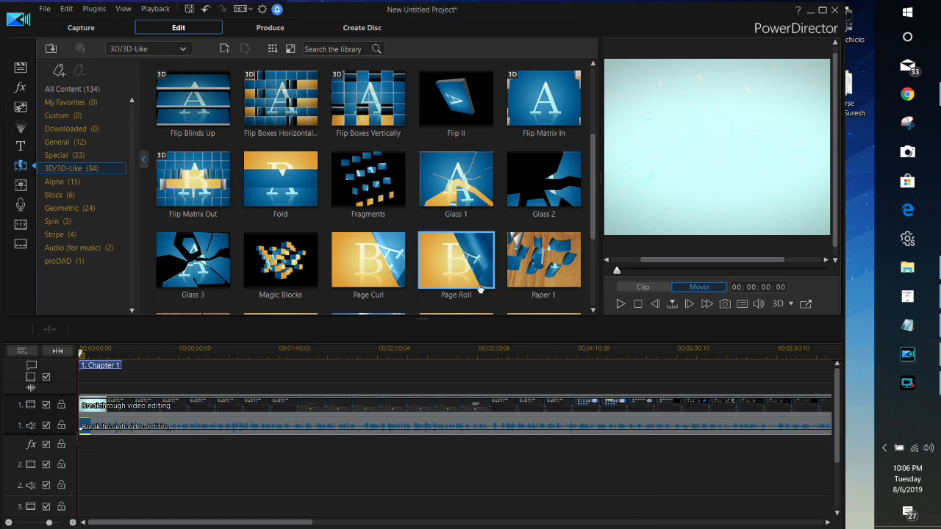
left_click(463, 263)
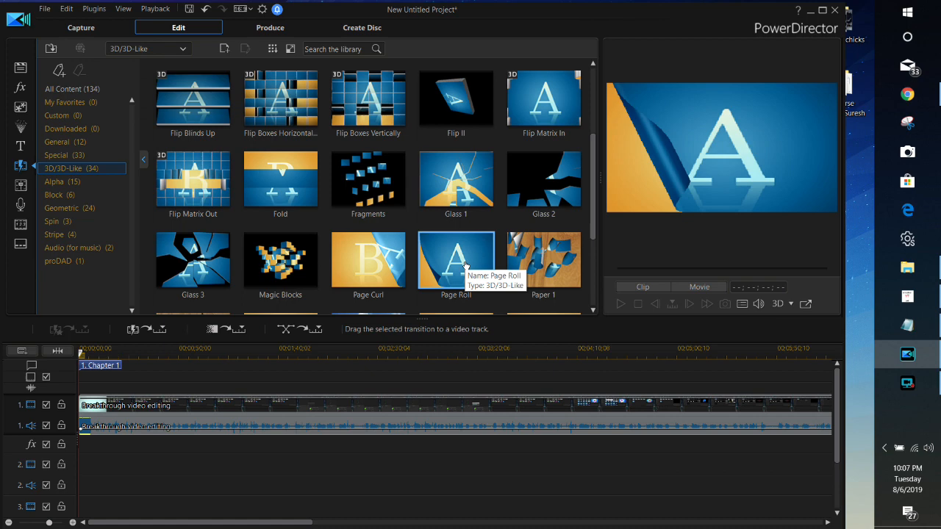
left_click(284, 261)
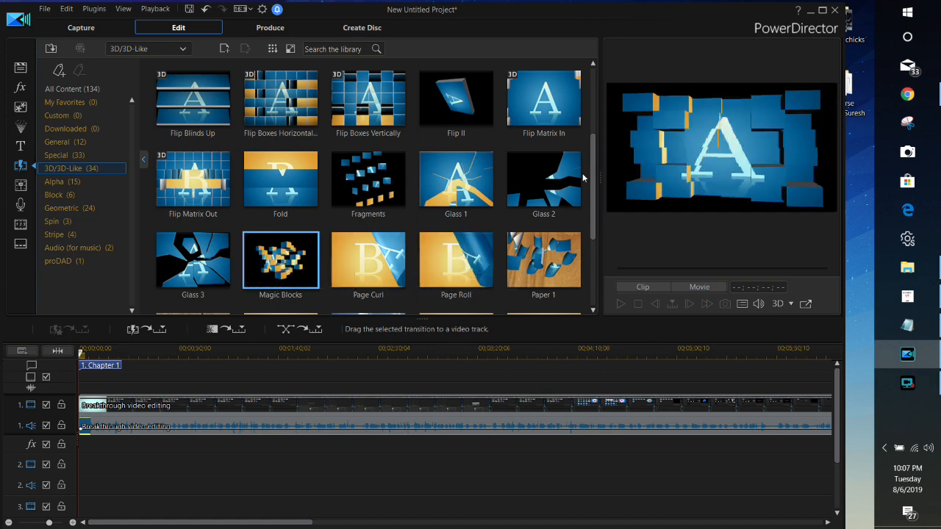
Preview a counterclockwise rotation transition in the Geometric category and the Crystalize transition in the Alpha category.
left_click(100, 210)
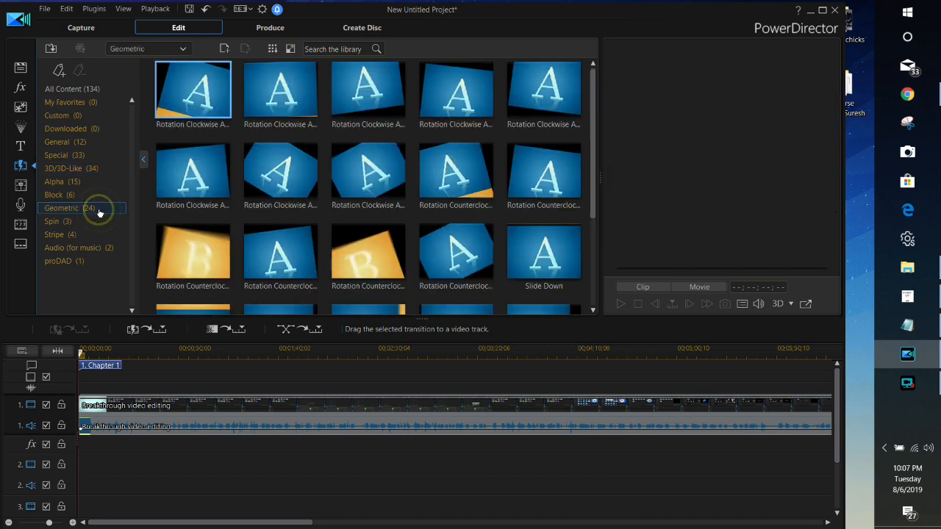
left_click(360, 242)
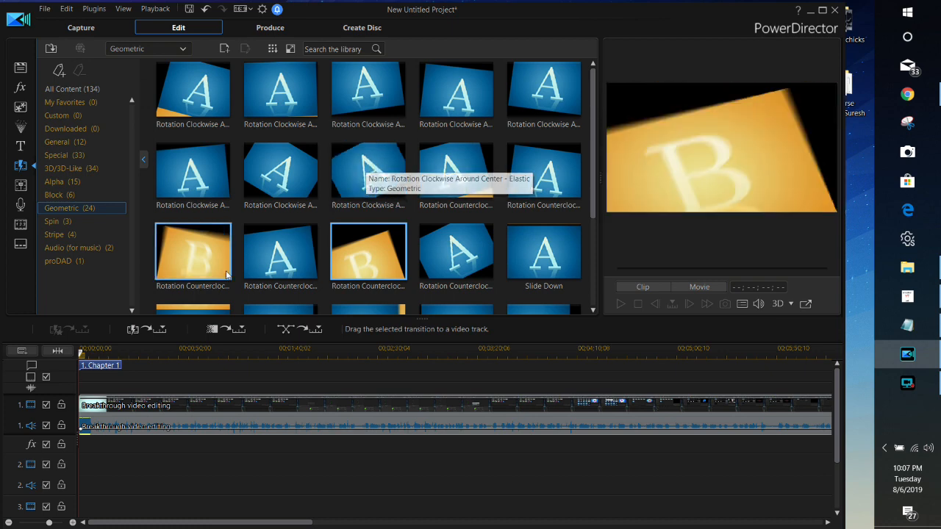
left_click(78, 183)
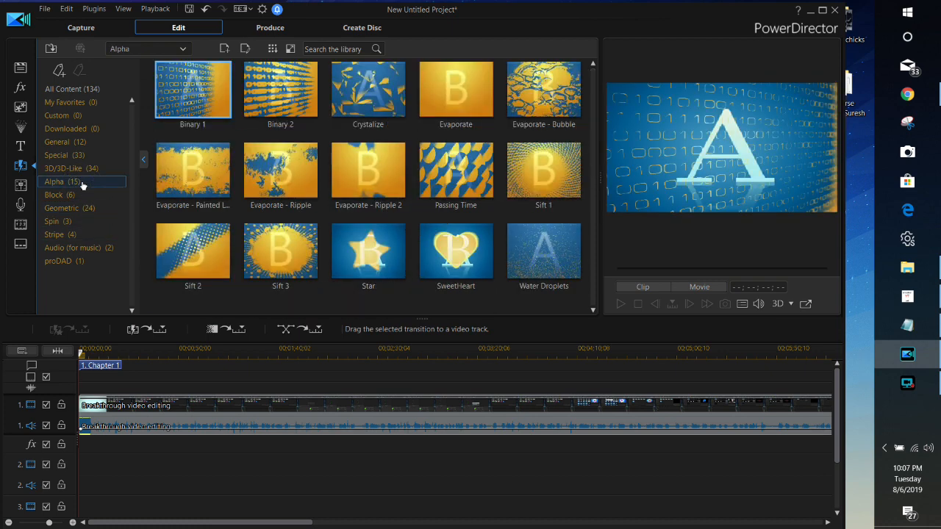
left_click(372, 107)
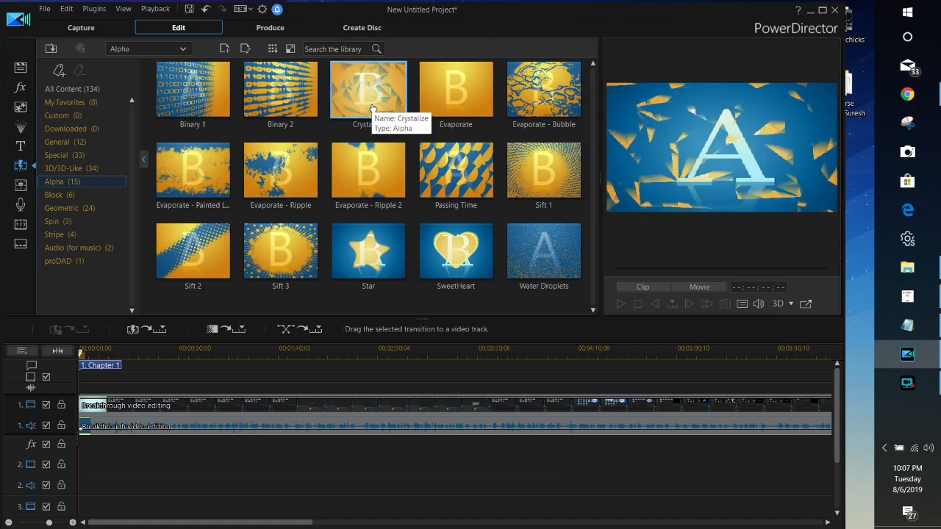